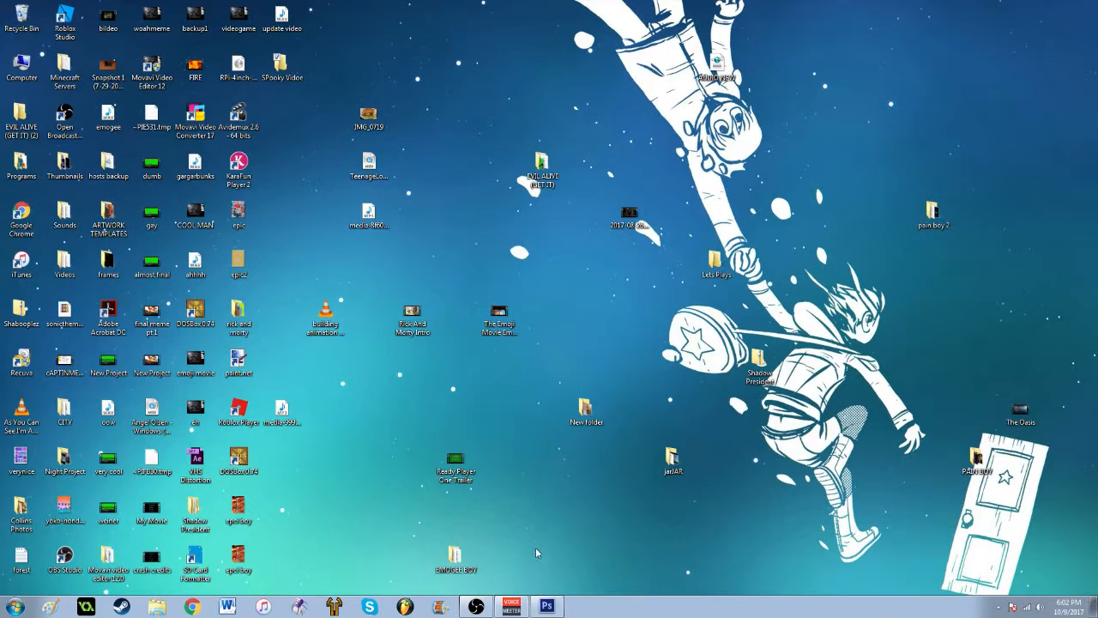
- Switch to Photoshop and open the images mansiom.jpg and Spooky Image.png
{"action": "left_click", "coordinate": [546, 606]}
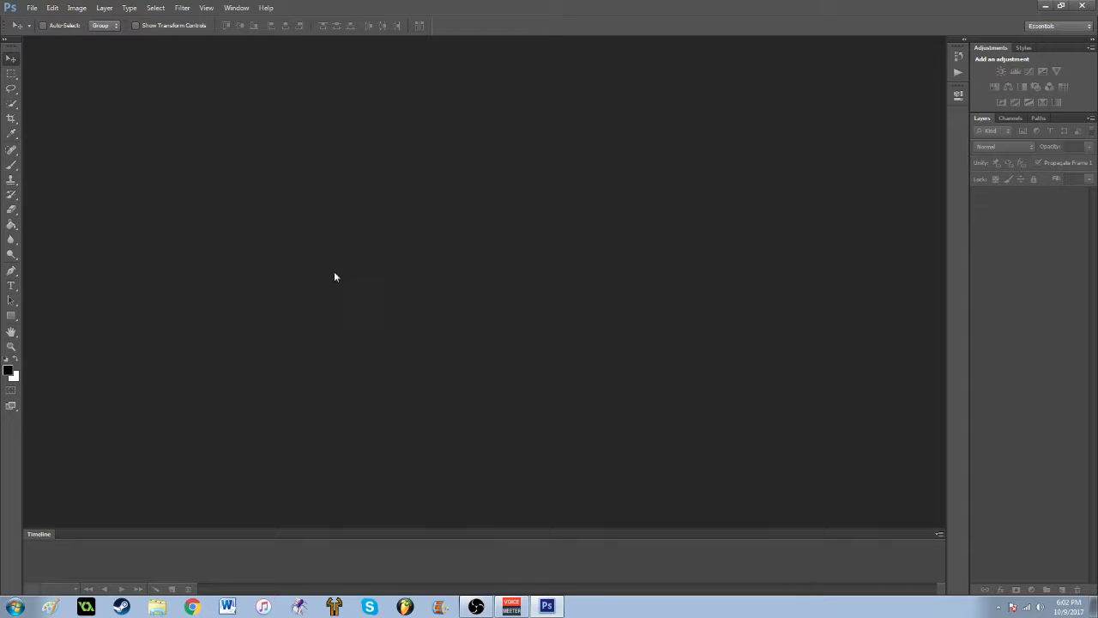
{"action": "left_click", "coordinate": [31, 7]}
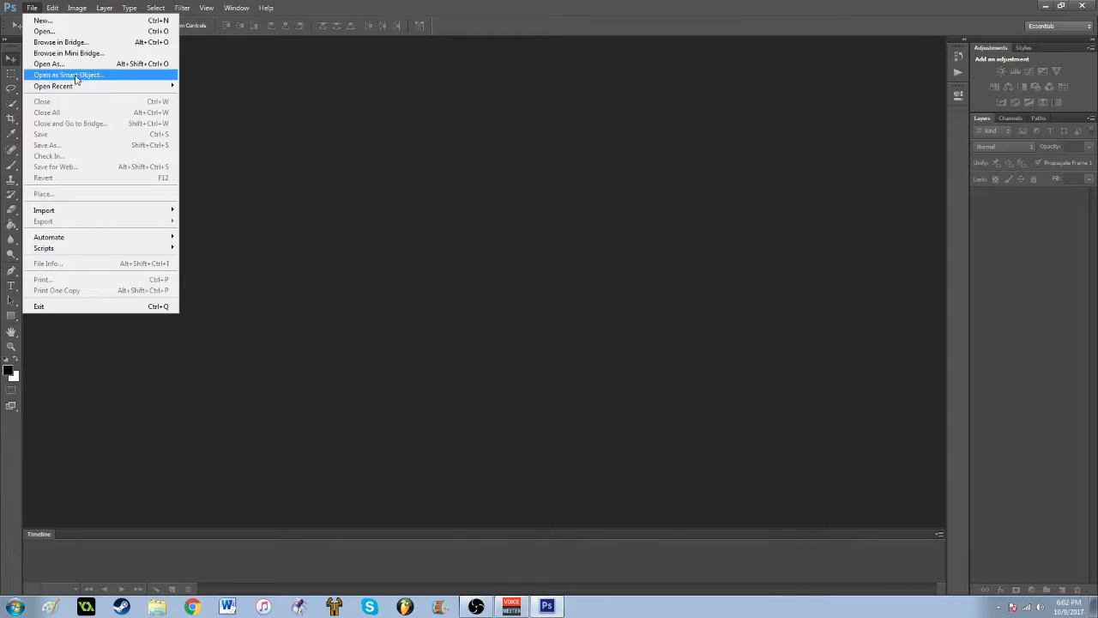
{"action": "left_click", "coordinate": [31, 8]}
{"action": "left_click", "coordinate": [31, 8]}
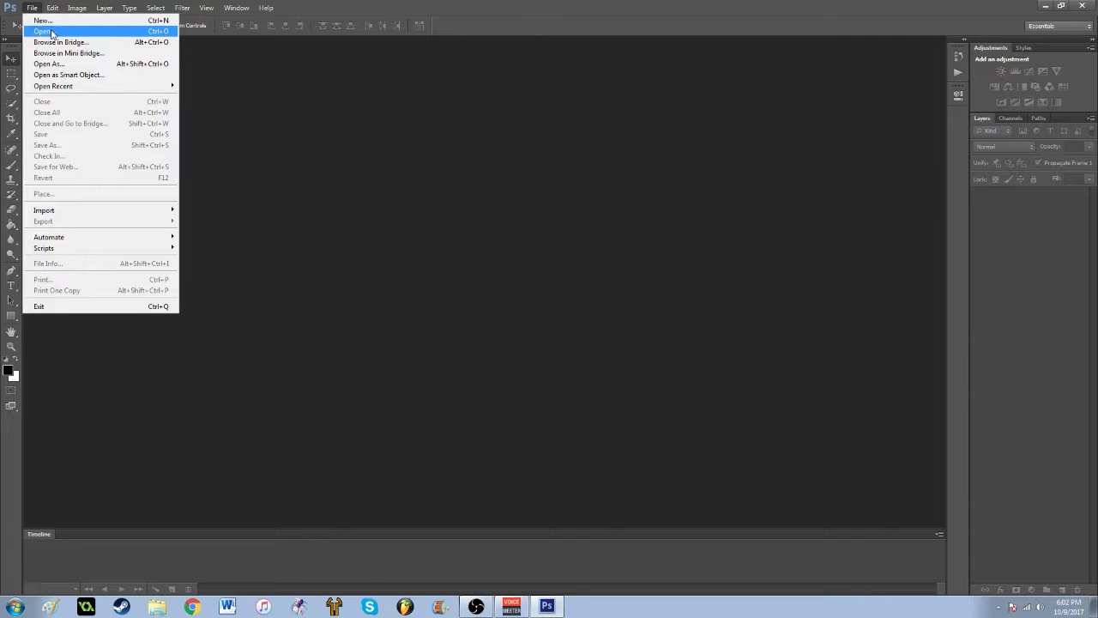
{"action": "left_click", "coordinate": [50, 31]}
{"action": "left_click_drag", "start_coordinate": [644, 296], "coordinate": [434, 128]}
{"action": "left_click", "coordinate": [678, 416]}
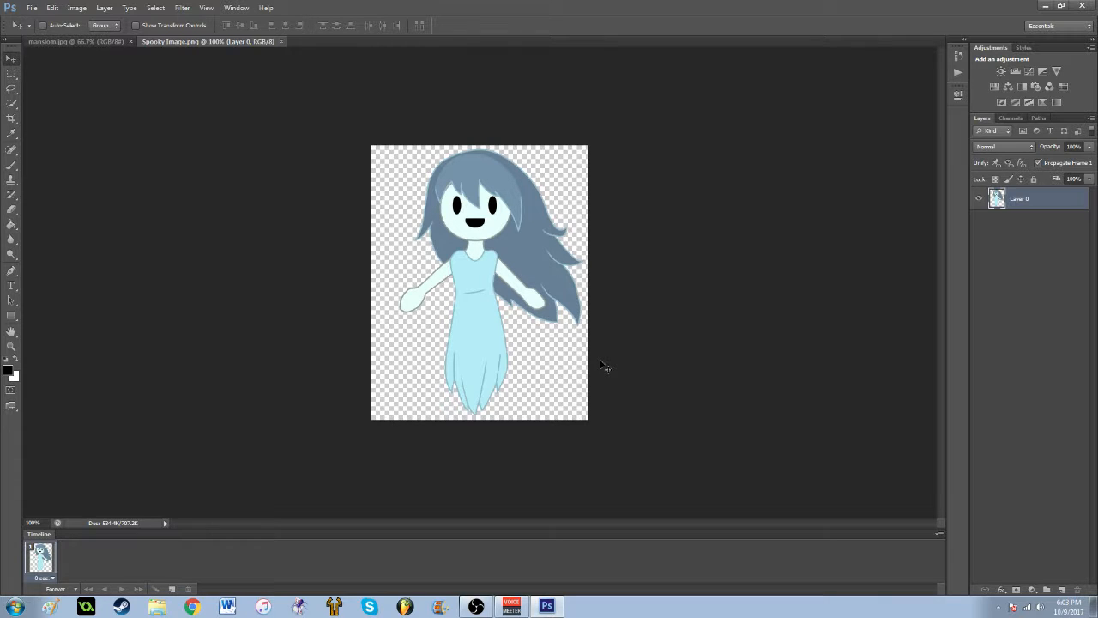
- Apply a 15 px Field Blur to the mansion background image
{"action": "left_click", "coordinate": [50, 42]}
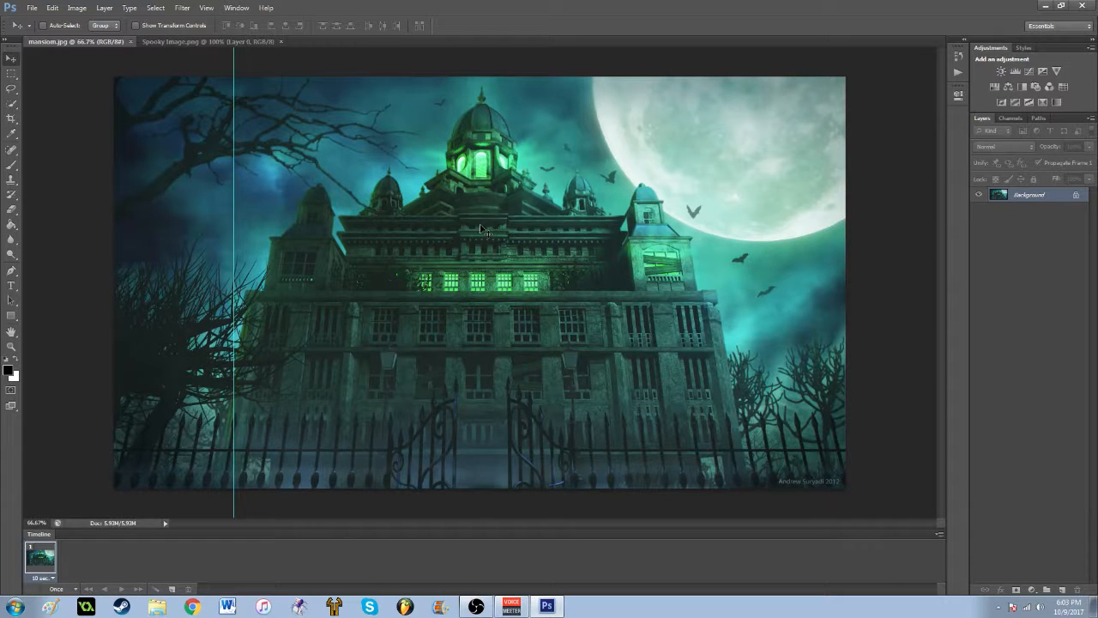
{"action": "left_click", "coordinate": [182, 8]}
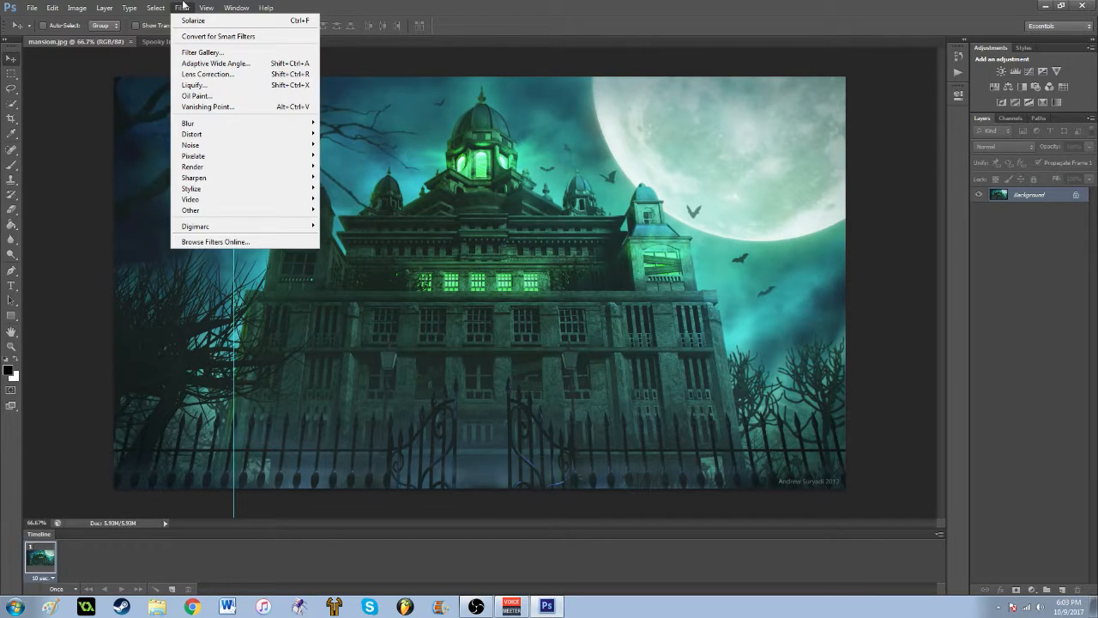
{"action": "mouse_move", "coordinate": [85, 10]}
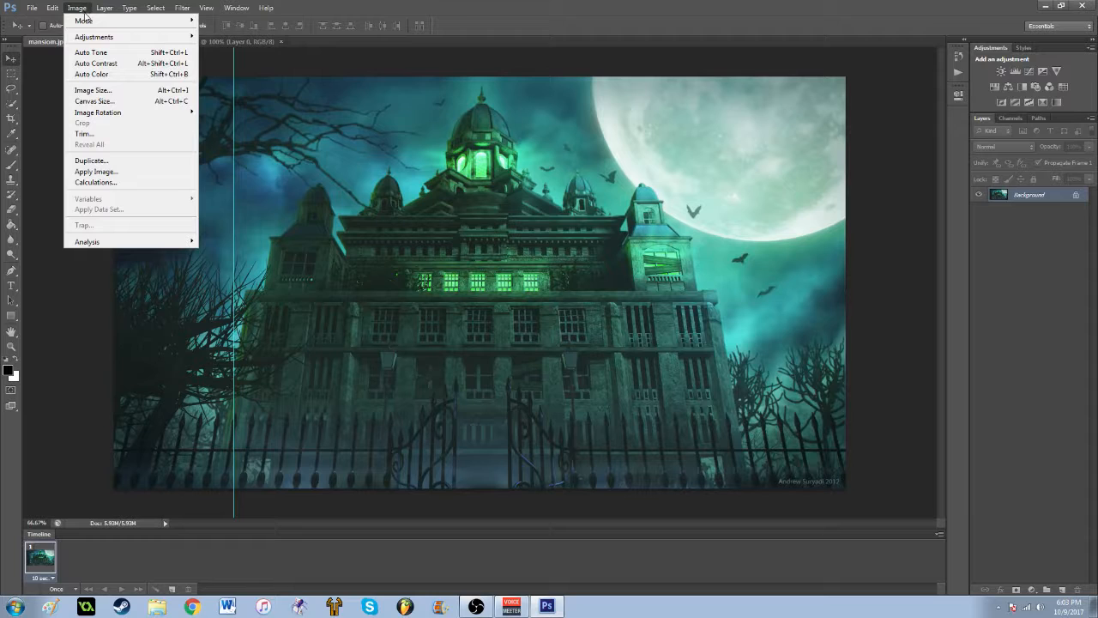
{"action": "left_click", "coordinate": [207, 8]}
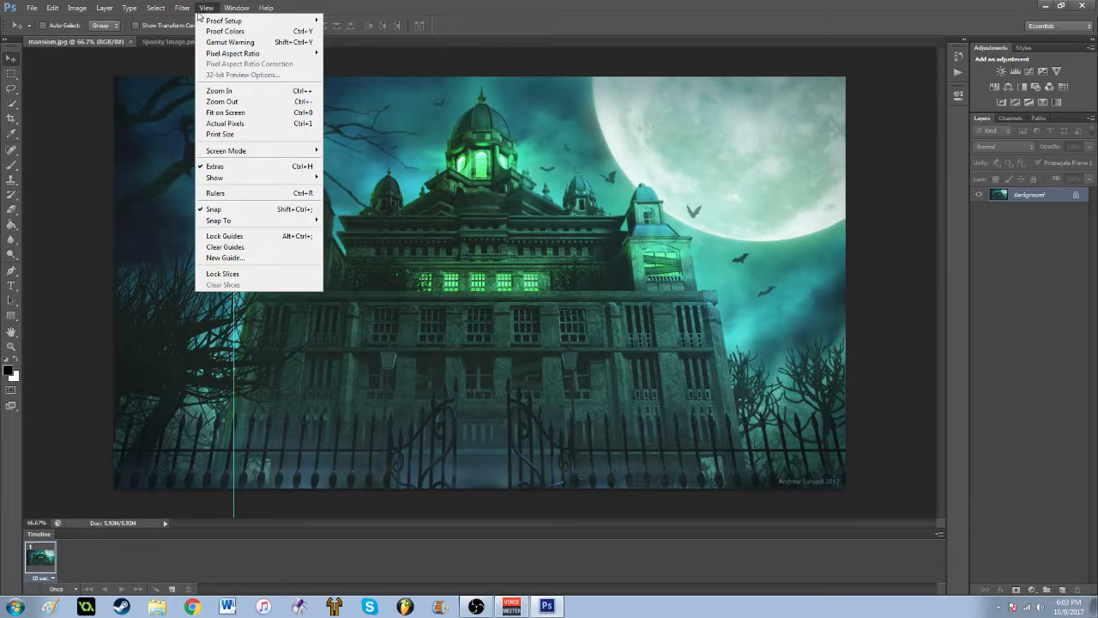
{"action": "mouse_move", "coordinate": [184, 10]}
{"action": "mouse_move", "coordinate": [195, 125]}
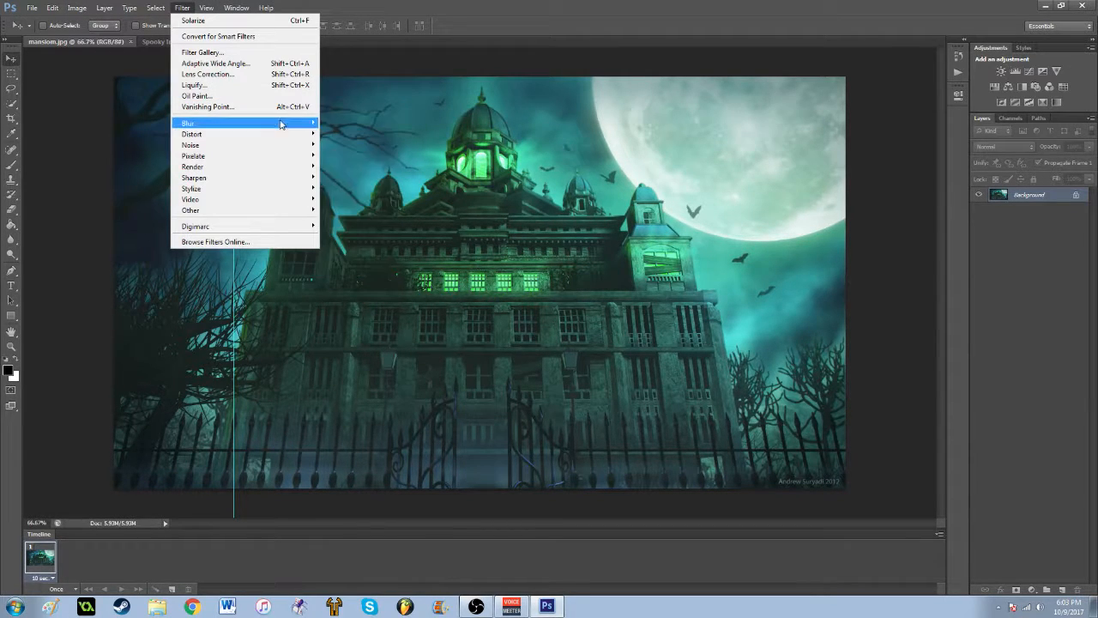
{"action": "left_click", "coordinate": [337, 123]}
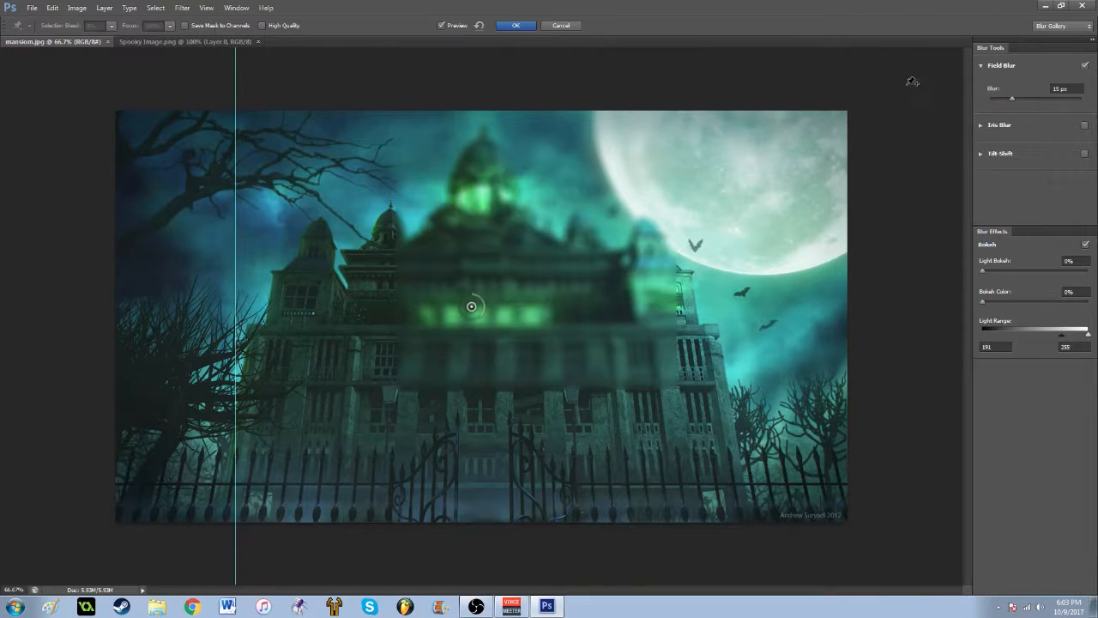
{"action": "left_click", "coordinate": [515, 27]}
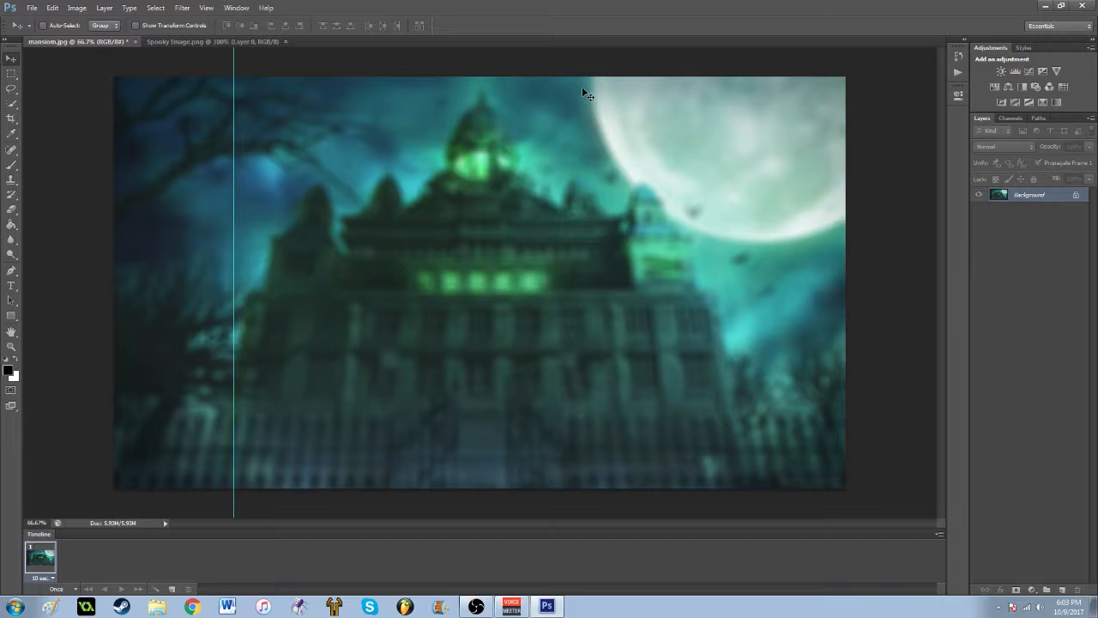
- Convert the blurred mansion image to black and white with the Default preset
{"action": "left_click", "coordinate": [55, 12]}
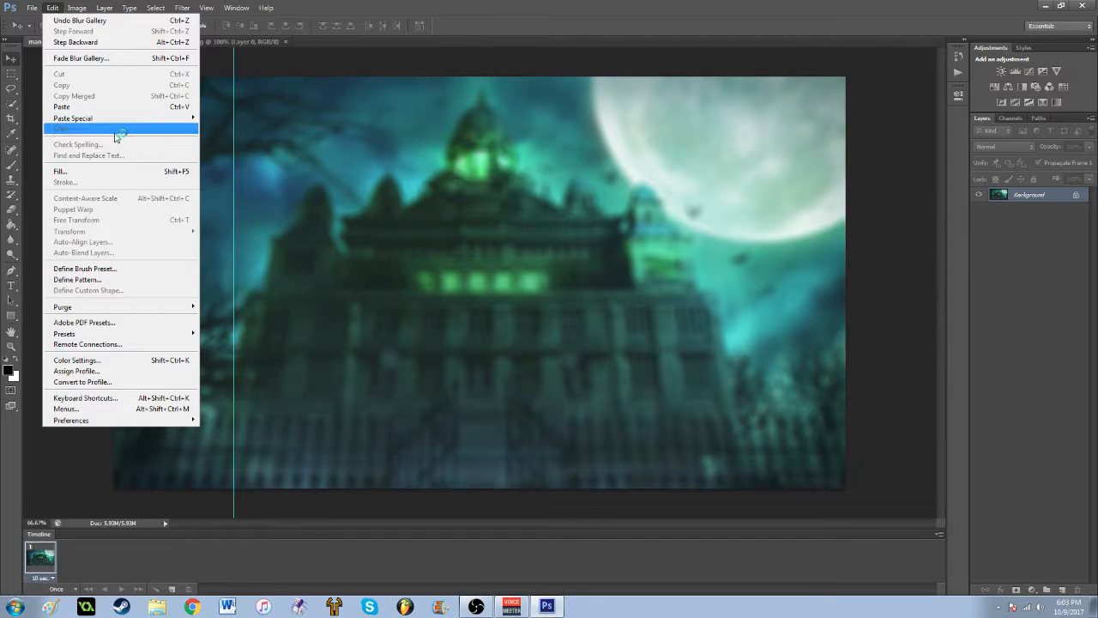
{"action": "mouse_move", "coordinate": [84, 10]}
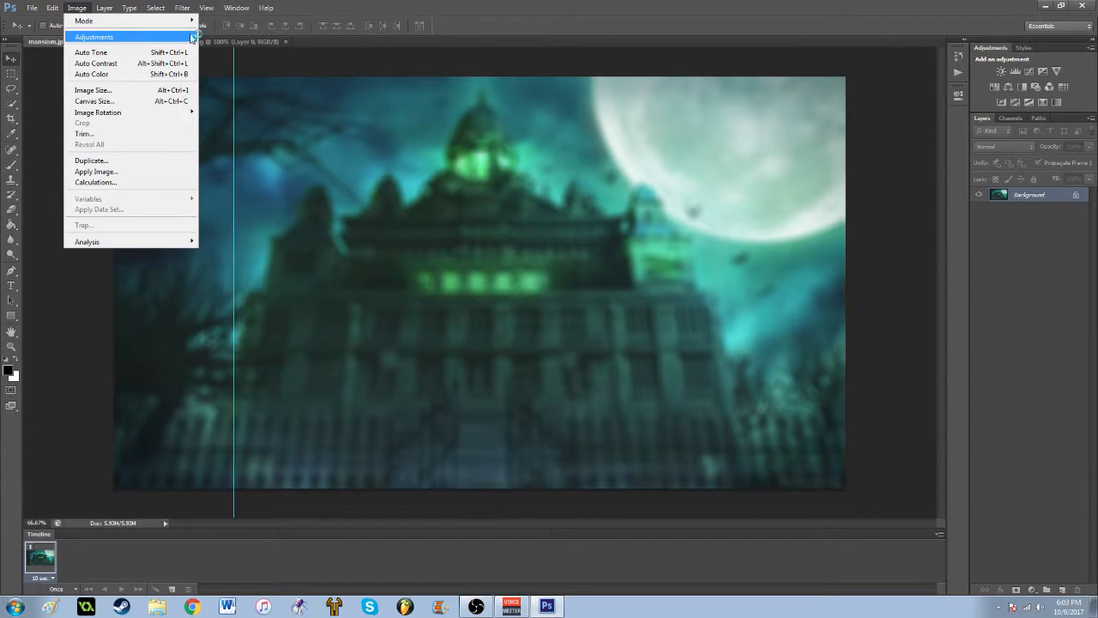
{"action": "mouse_move", "coordinate": [133, 39]}
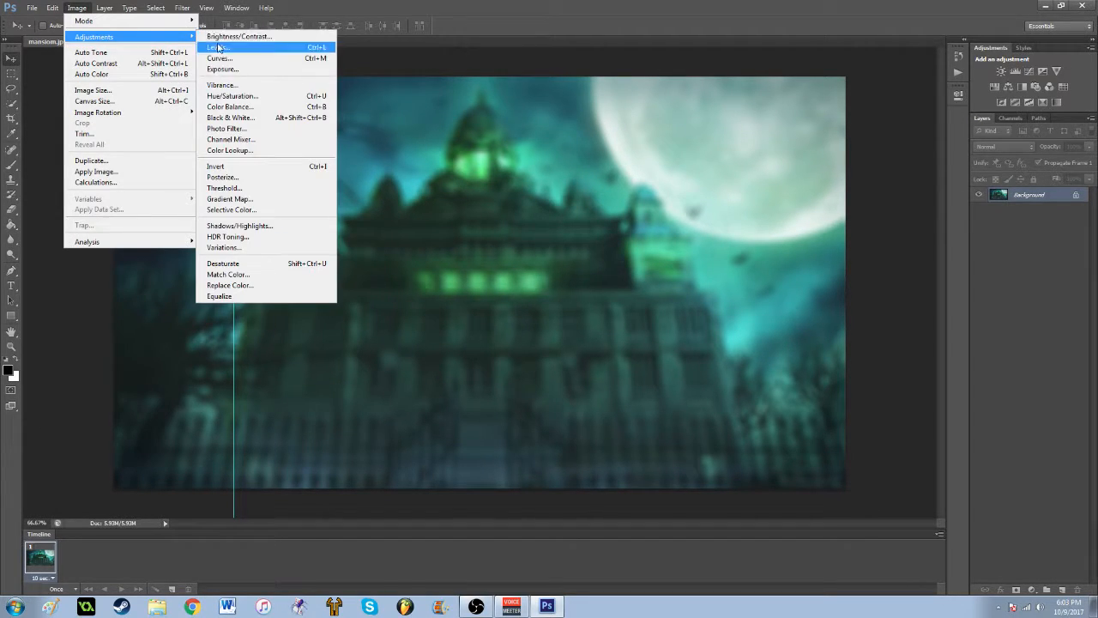
{"action": "left_click", "coordinate": [249, 121]}
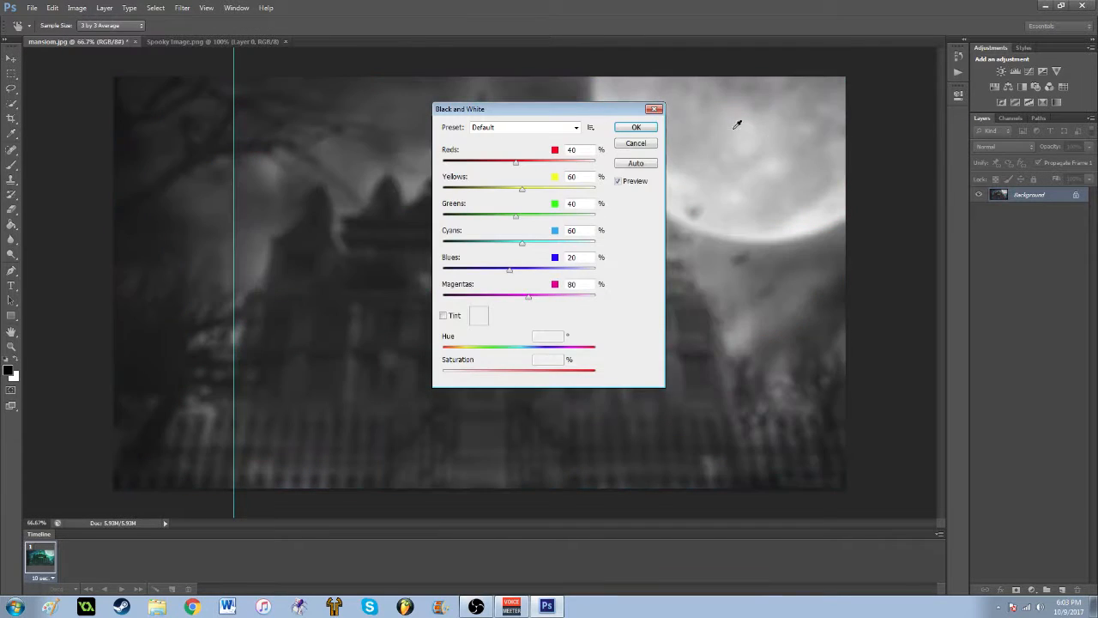
{"action": "left_click", "coordinate": [636, 127]}
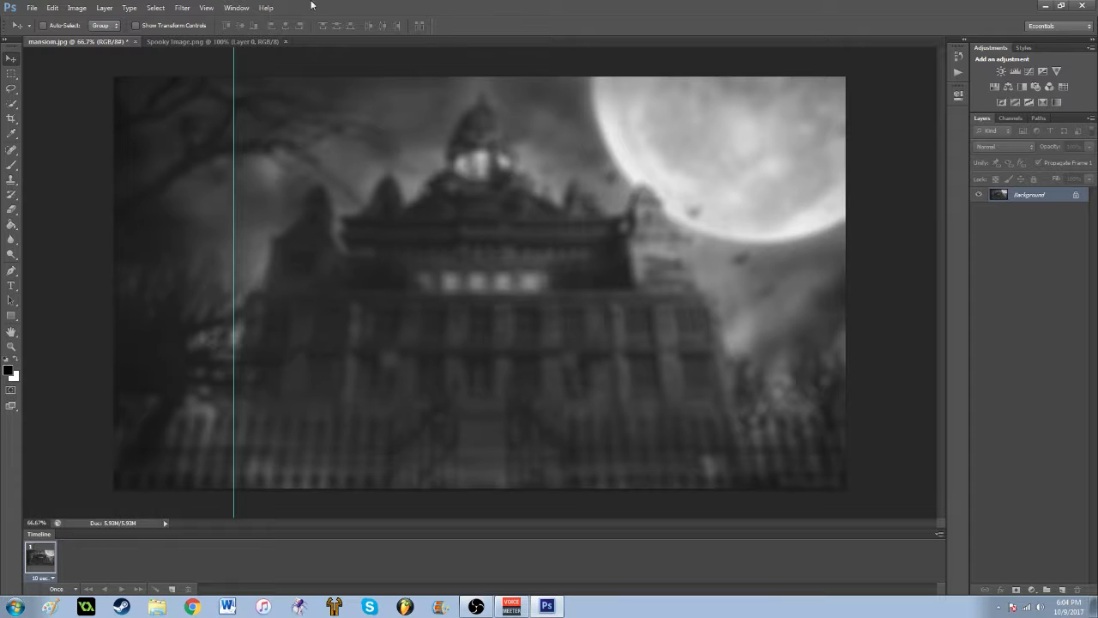
- Nudge the ghost girl in Spooky Image.png, select the whole figure, and copy it into the mansion image as a new layer
{"action": "left_click", "coordinate": [214, 39]}
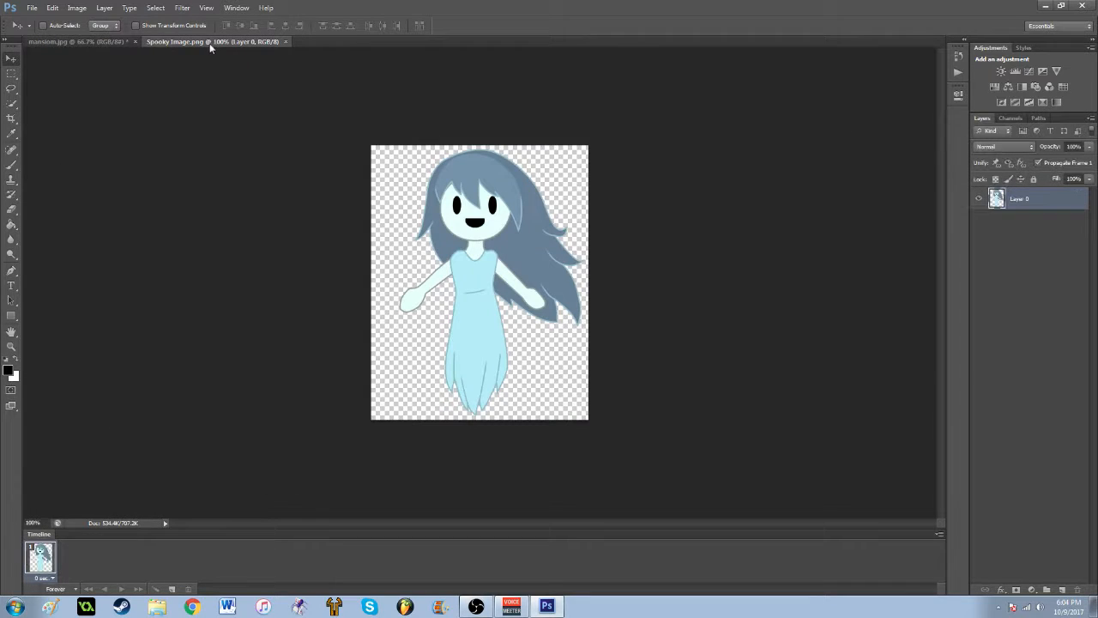
{"action": "right_click", "coordinate": [510, 260]}
{"action": "left_click", "coordinate": [53, 91]}
{"action": "left_click_drag", "start_coordinate": [391, 166], "coordinate": [367, 152]}
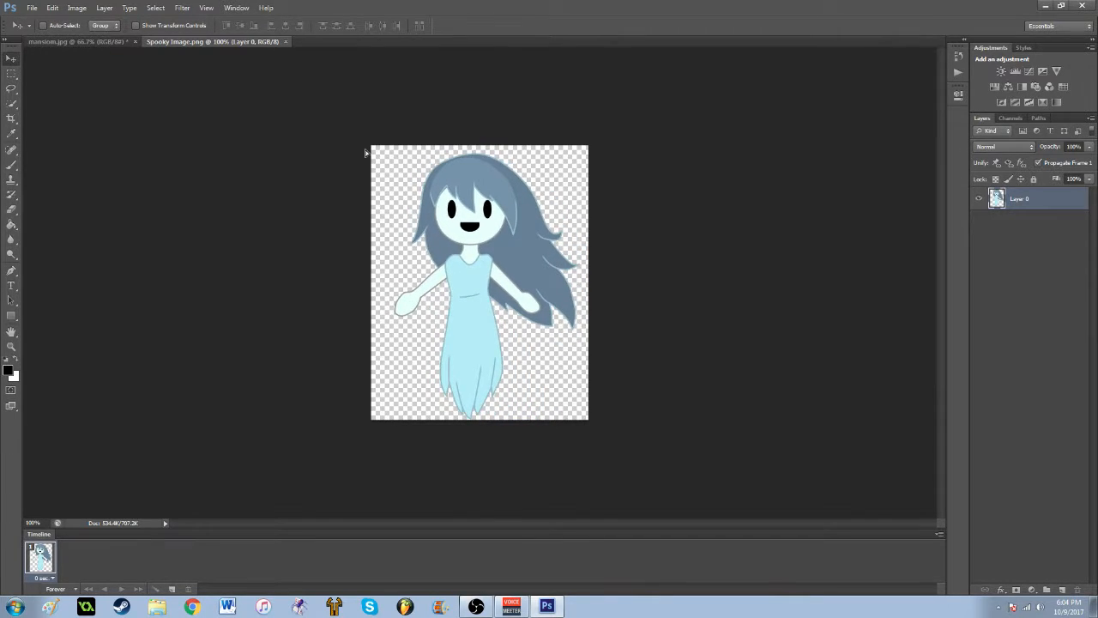
{"action": "left_click", "coordinate": [15, 75]}
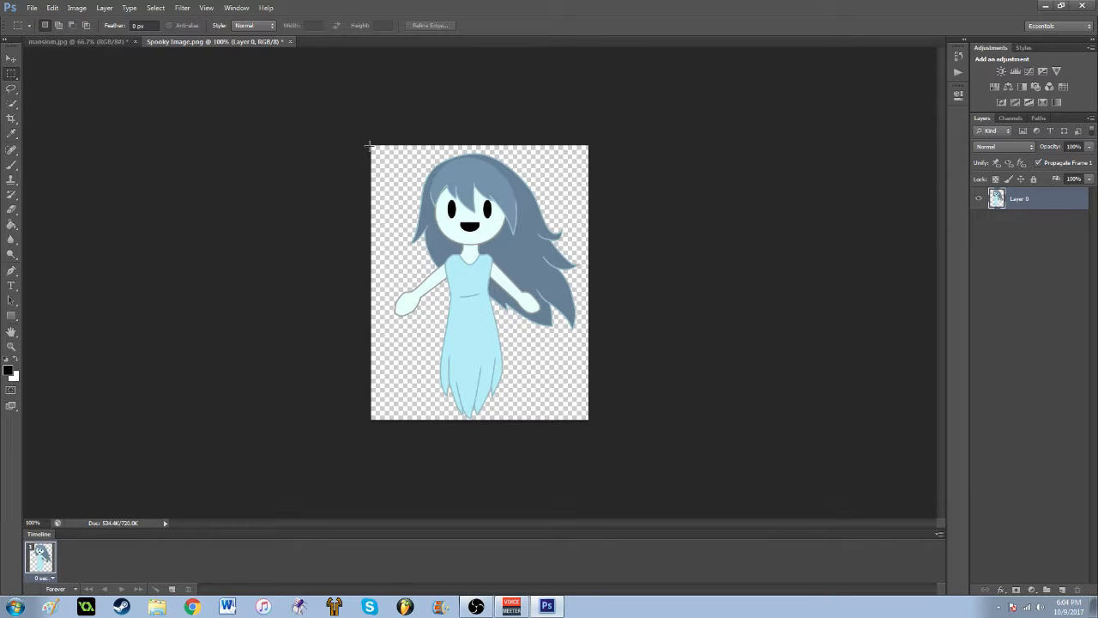
{"action": "left_click_drag", "start_coordinate": [369, 146], "coordinate": [736, 515]}
{"action": "left_click", "coordinate": [101, 42]}
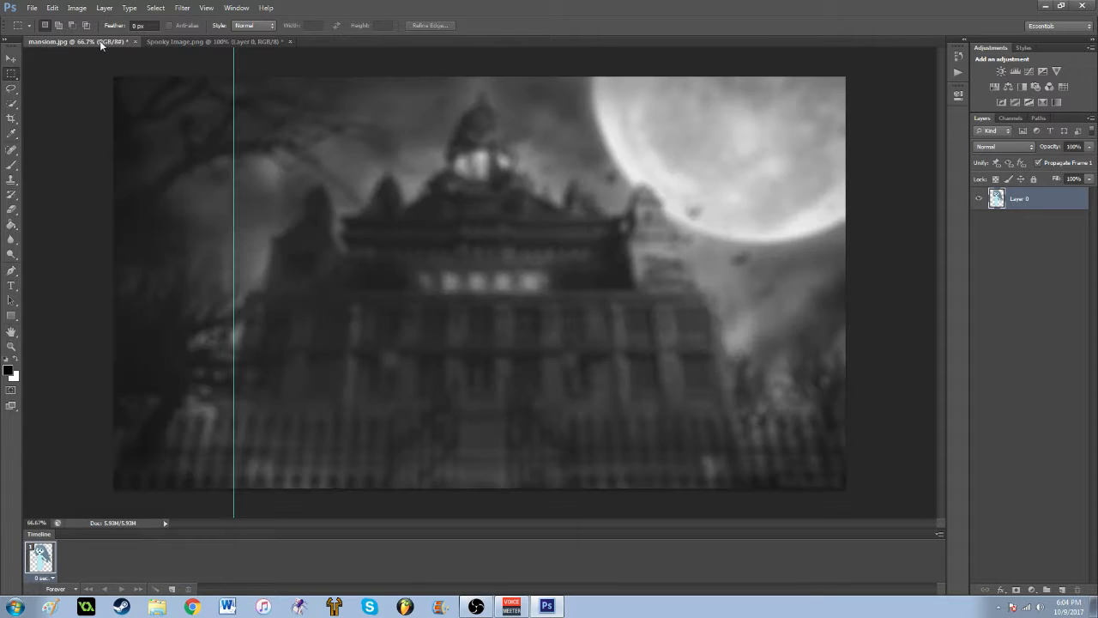
{"action": "key", "text": "ctrl+v"}
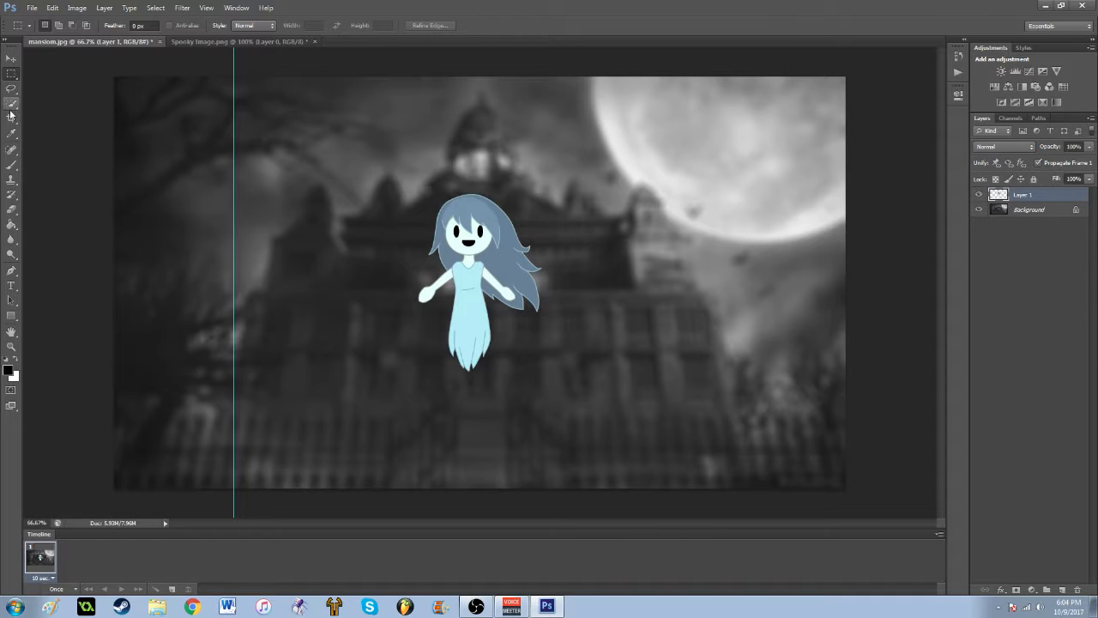
- Scale the pasted ghost girl up to about 170% and move her down to the mansion image's lower edge
{"action": "left_click", "coordinate": [52, 7]}
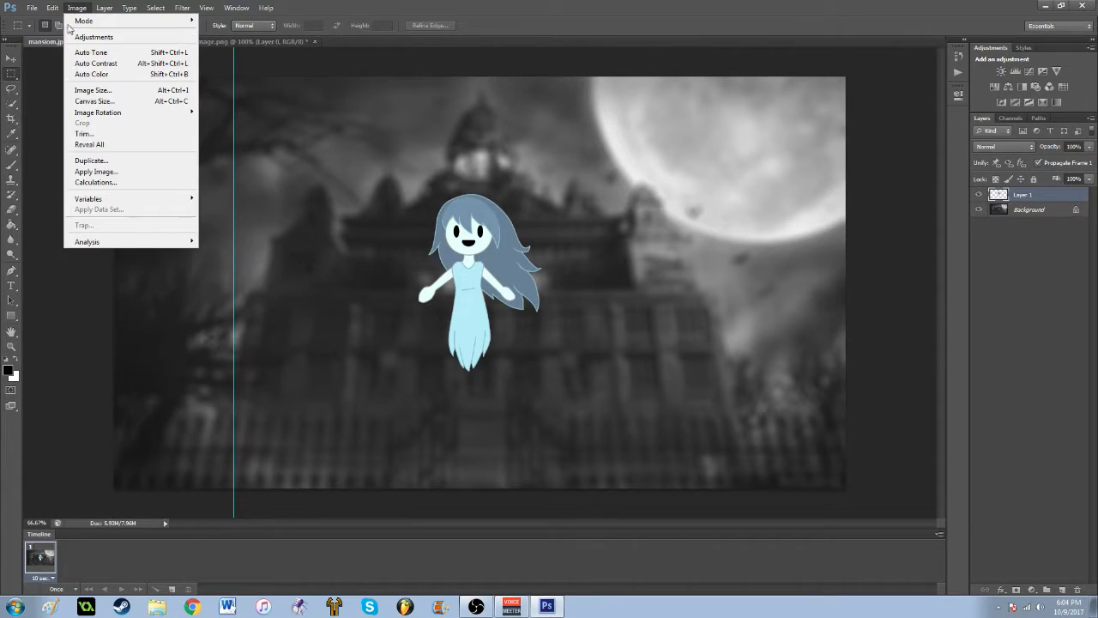
{"action": "left_click", "coordinate": [85, 220]}
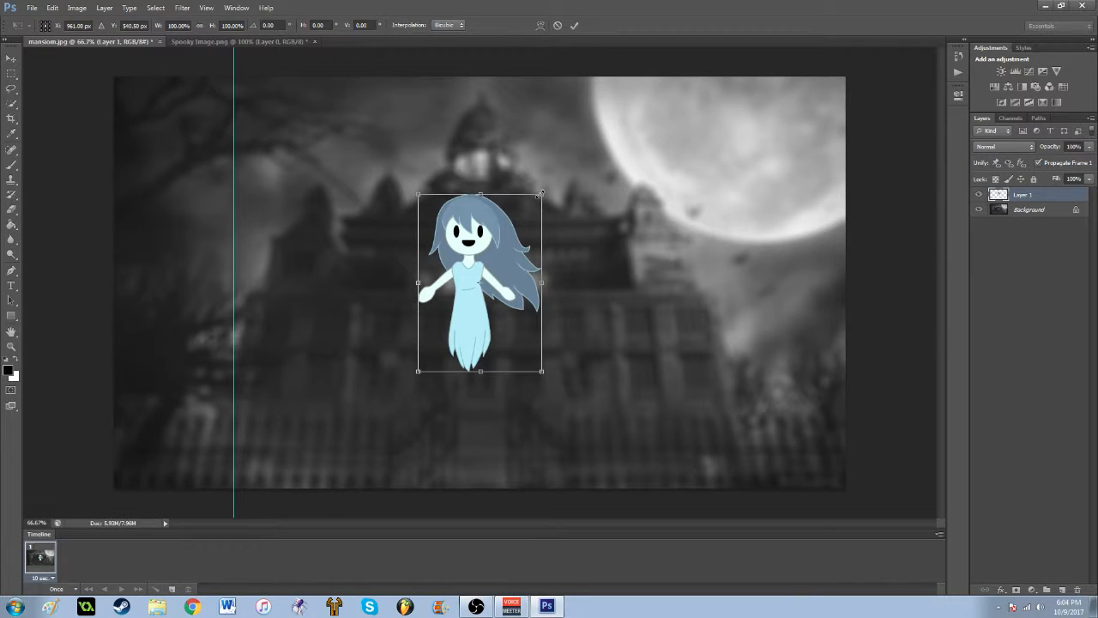
{"action": "left_click_drag", "start_coordinate": [542, 195], "coordinate": [630, 69]}
{"action": "left_click", "coordinate": [11, 58]}
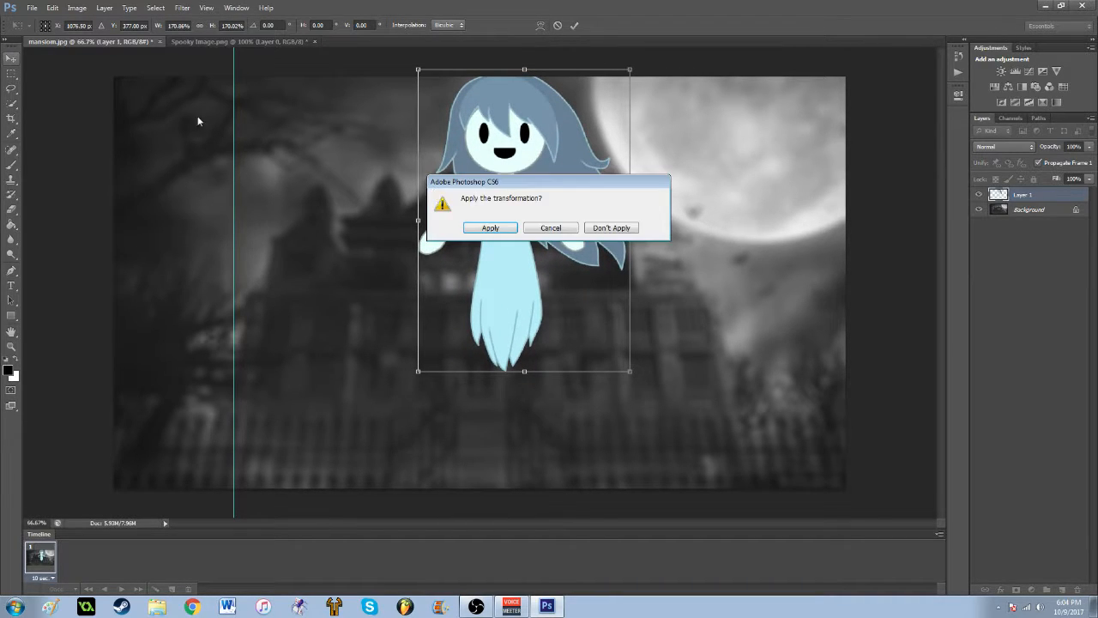
{"action": "left_click", "coordinate": [485, 227]}
{"action": "left_click_drag", "start_coordinate": [503, 238], "coordinate": [489, 372]}
- Enlarge the ghost girl again to about 114% width and 116% height, and recenter her in front of the mansion
{"action": "left_click", "coordinate": [52, 8]}
{"action": "left_click", "coordinate": [53, 8]}
{"action": "key", "text": "ctrl+t"}
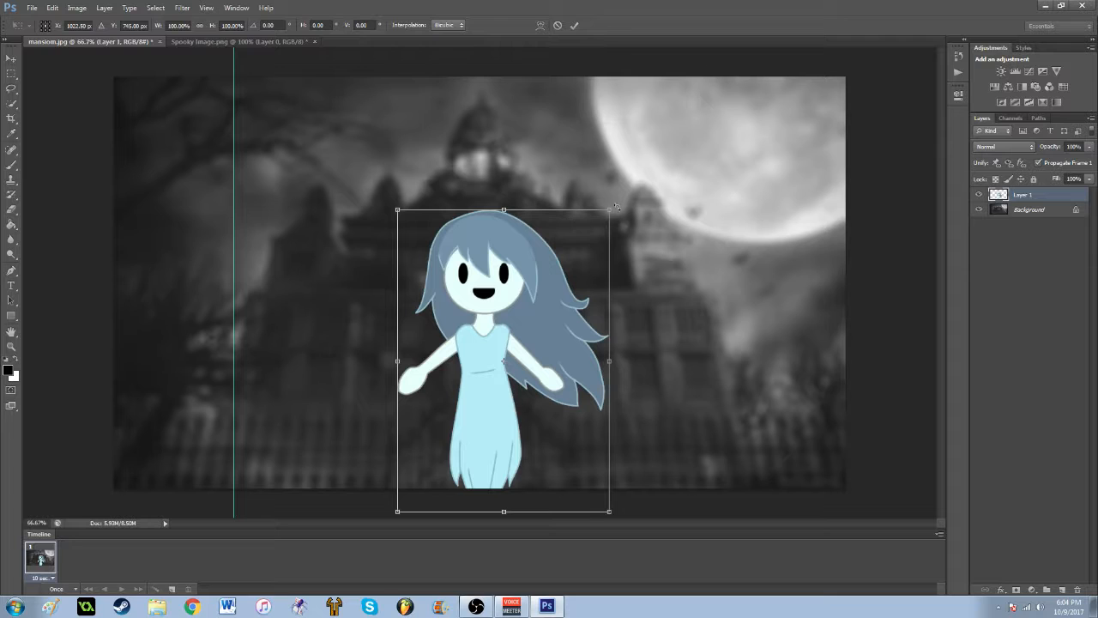
{"action": "left_click_drag", "start_coordinate": [608, 211], "coordinate": [638, 161]}
{"action": "left_click_drag", "start_coordinate": [533, 263], "coordinate": [518, 289]}
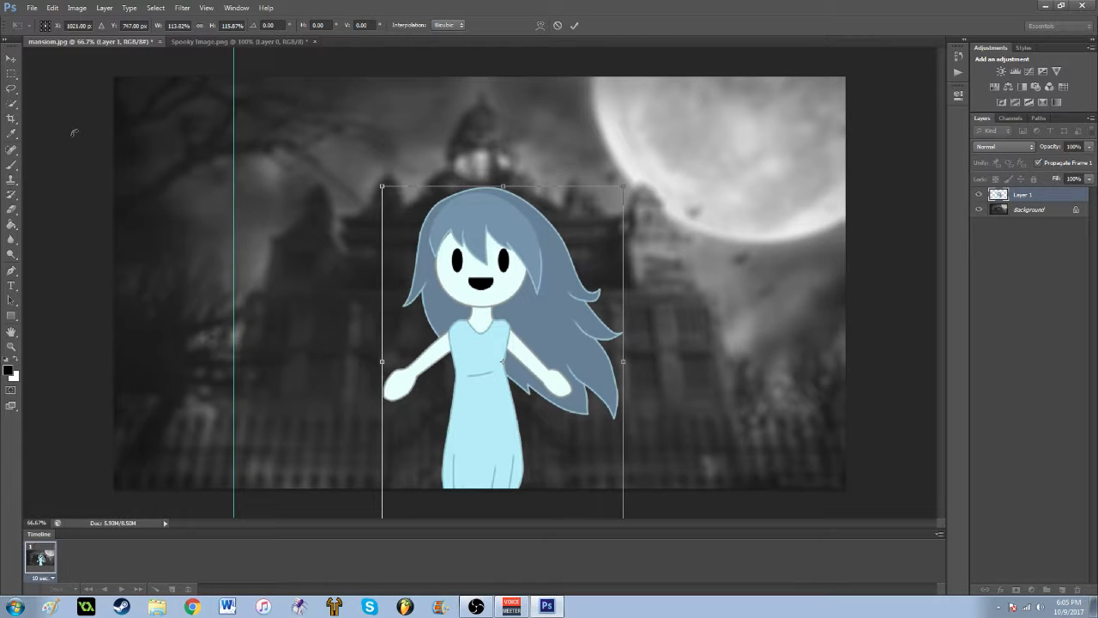
{"action": "left_click", "coordinate": [12, 59]}
{"action": "left_click", "coordinate": [490, 227]}
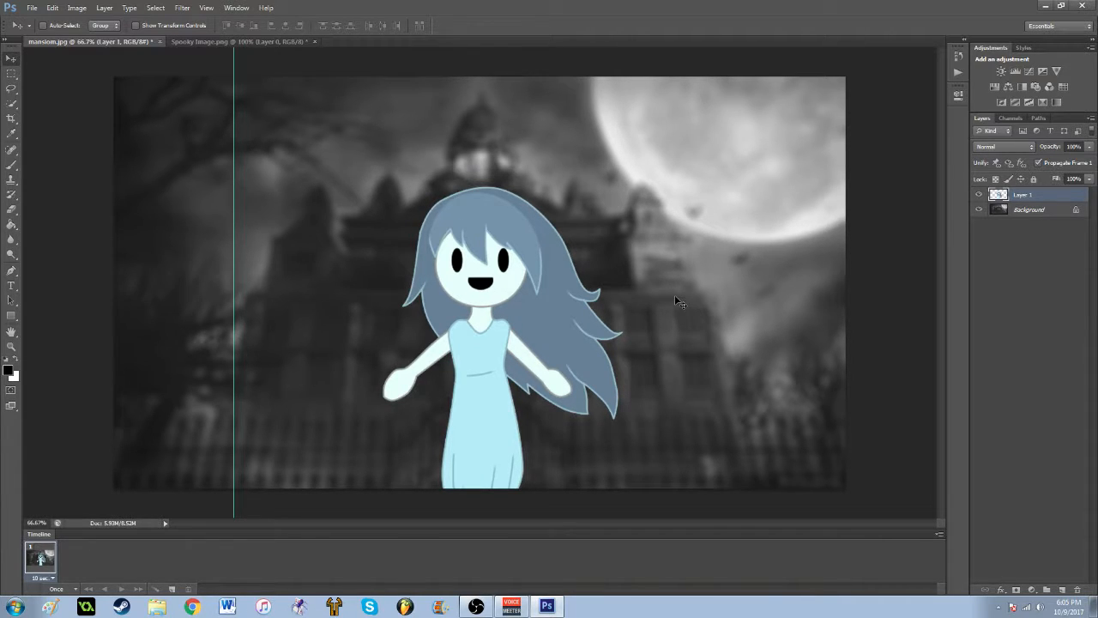
- Add a text box across the sky above the ghost girl and enter "Spooky's JUmpScare"
{"action": "left_click", "coordinate": [12, 285]}
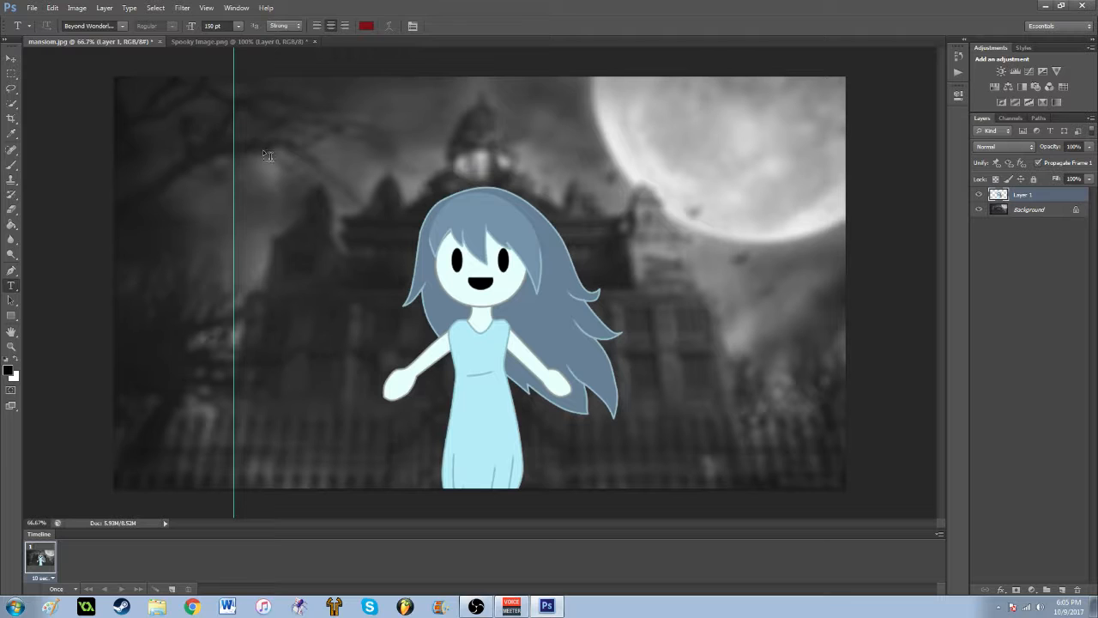
{"action": "left_click_drag", "start_coordinate": [235, 97], "coordinate": [755, 177]}
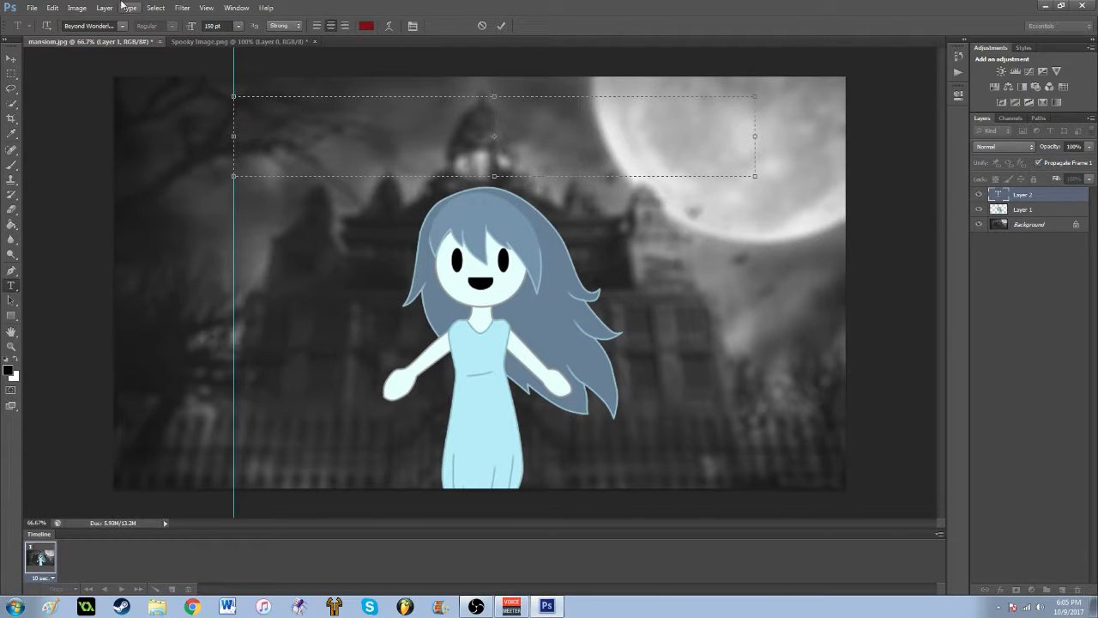
{"action": "type", "text": "Spp"}
{"action": "key", "text": "BackSpace"}
{"action": "key", "text": "BackSpace"}
{"action": "type", "text": "ooky"}
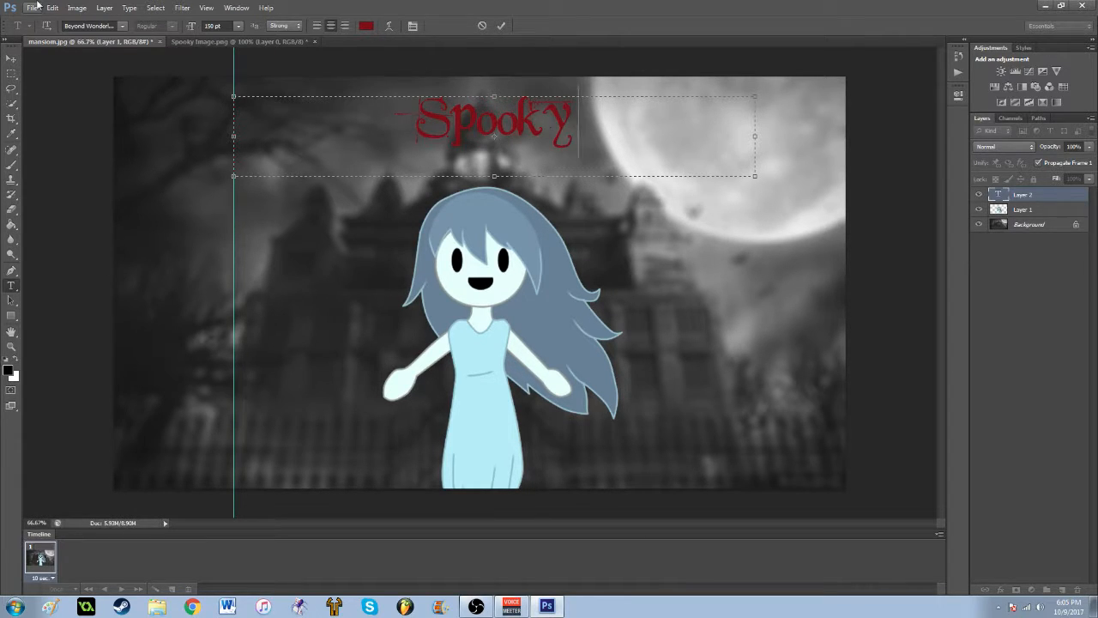
{"action": "type", "text": "'s JUmp"}
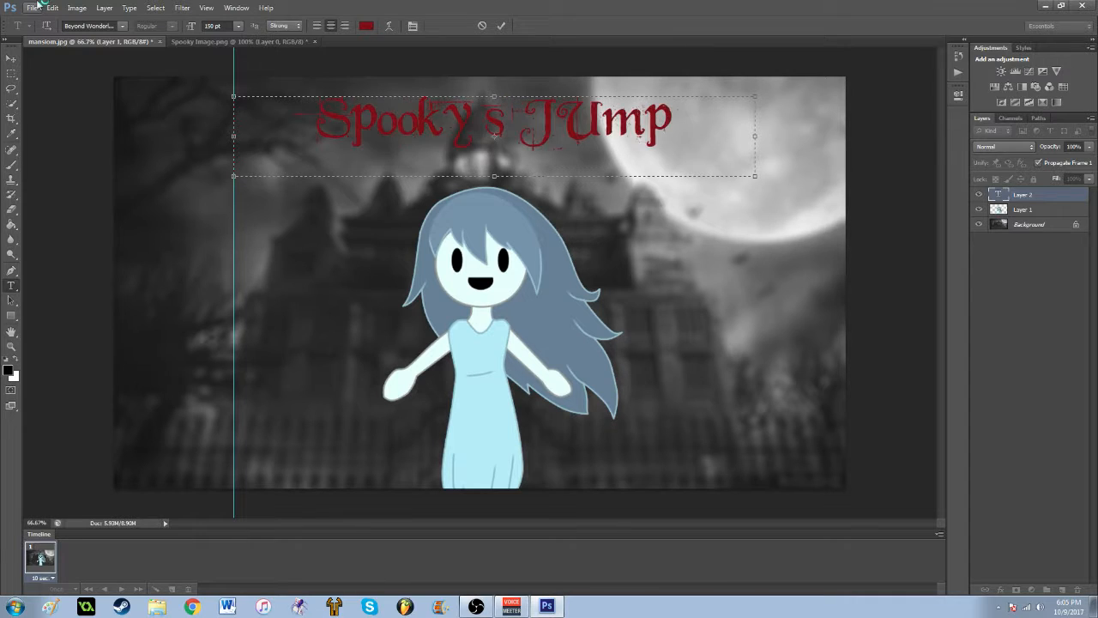
{"action": "type", "text": "Scare"}
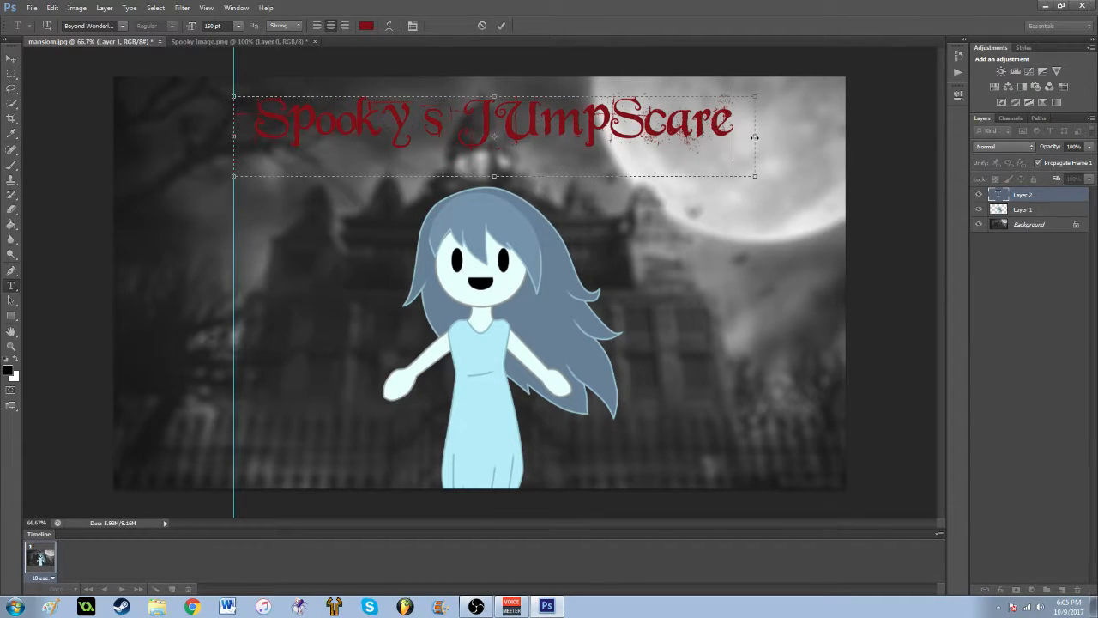
- Widen the title's text box on both sides and complete the wording as "Spooky's JumpScare Mansion" with a lowercase u
{"action": "left_click_drag", "start_coordinate": [770, 141], "coordinate": [831, 146]}
{"action": "left_click_drag", "start_coordinate": [234, 136], "coordinate": [148, 136]}
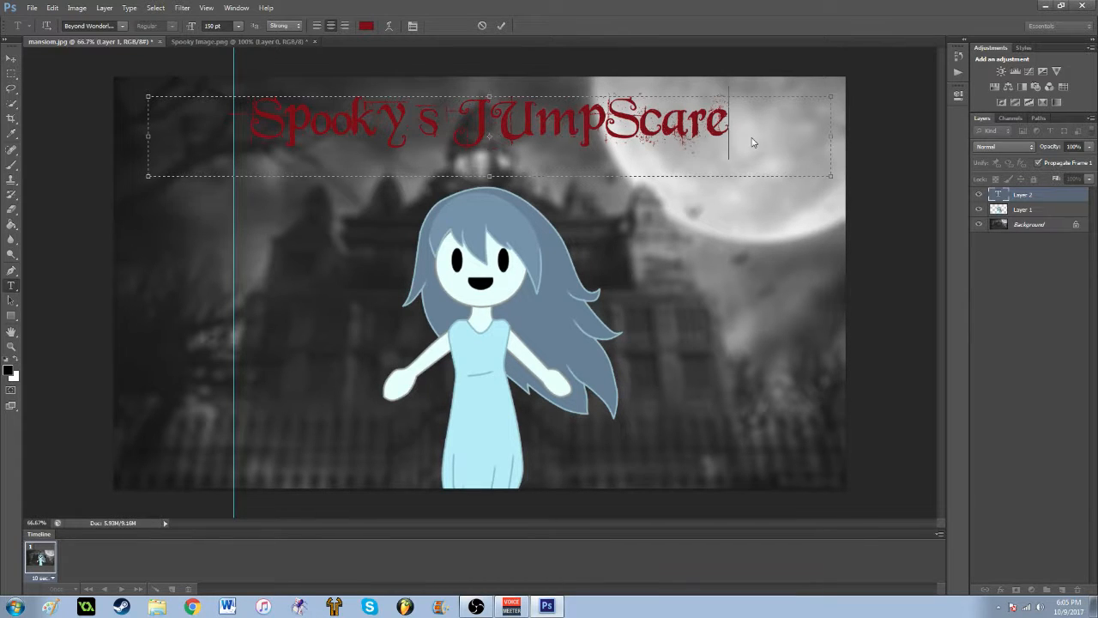
{"action": "type", "text": "JUmpScare Mansio"}
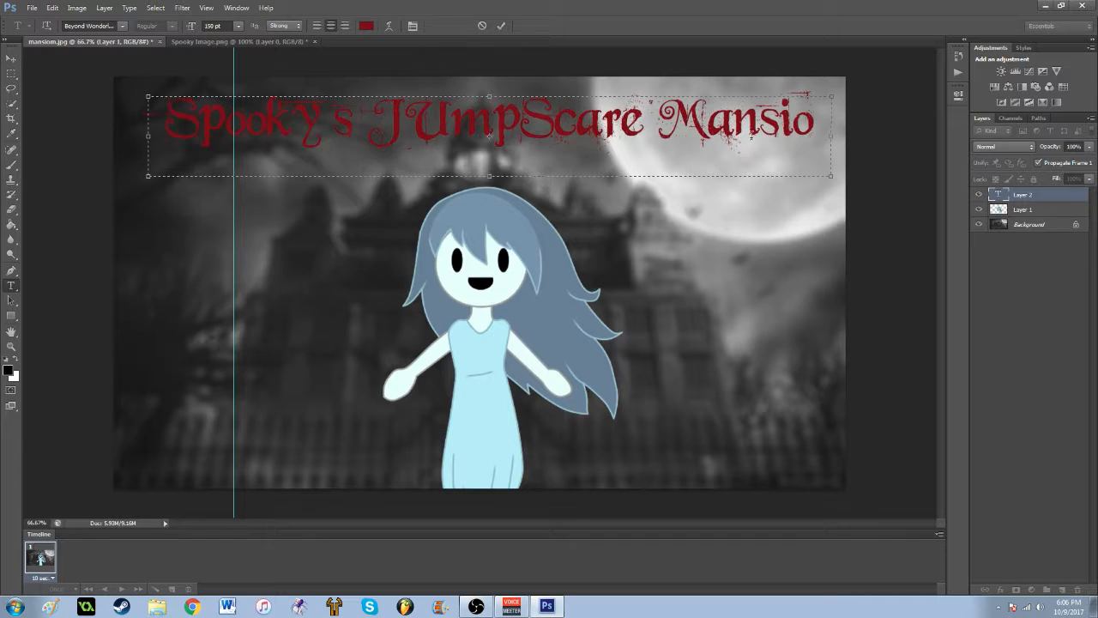
{"action": "type", "text": "n"}
{"action": "left_click", "coordinate": [433, 124]}
{"action": "key", "text": "BackSpace"}
{"action": "type", "text": "u"}
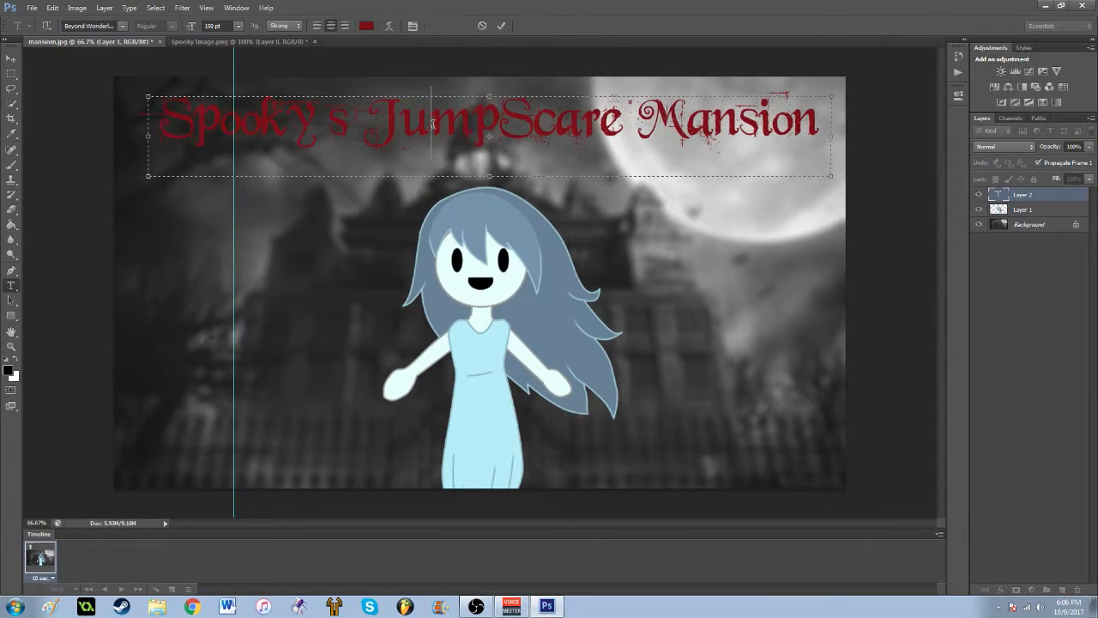
- Finish editing the title text and move it slightly lower in the sky above the ghost girl
{"action": "left_click", "coordinate": [821, 120]}
{"action": "left_click_drag", "start_coordinate": [821, 120], "coordinate": [116, 114]}
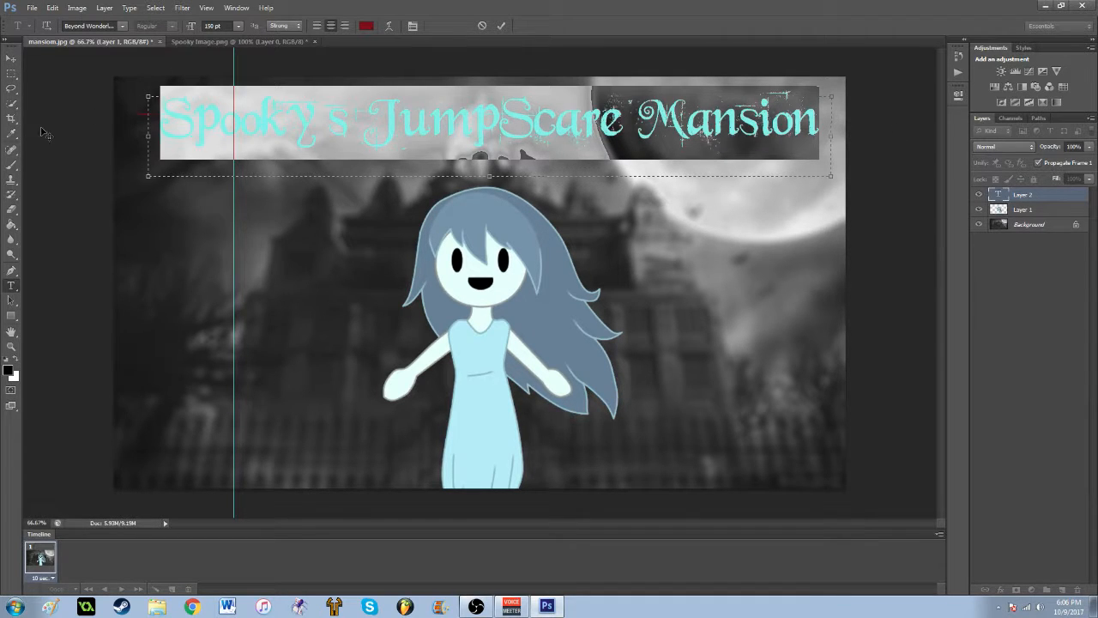
{"action": "left_click", "coordinate": [11, 58]}
{"action": "left_click_drag", "start_coordinate": [546, 124], "coordinate": [535, 144]}
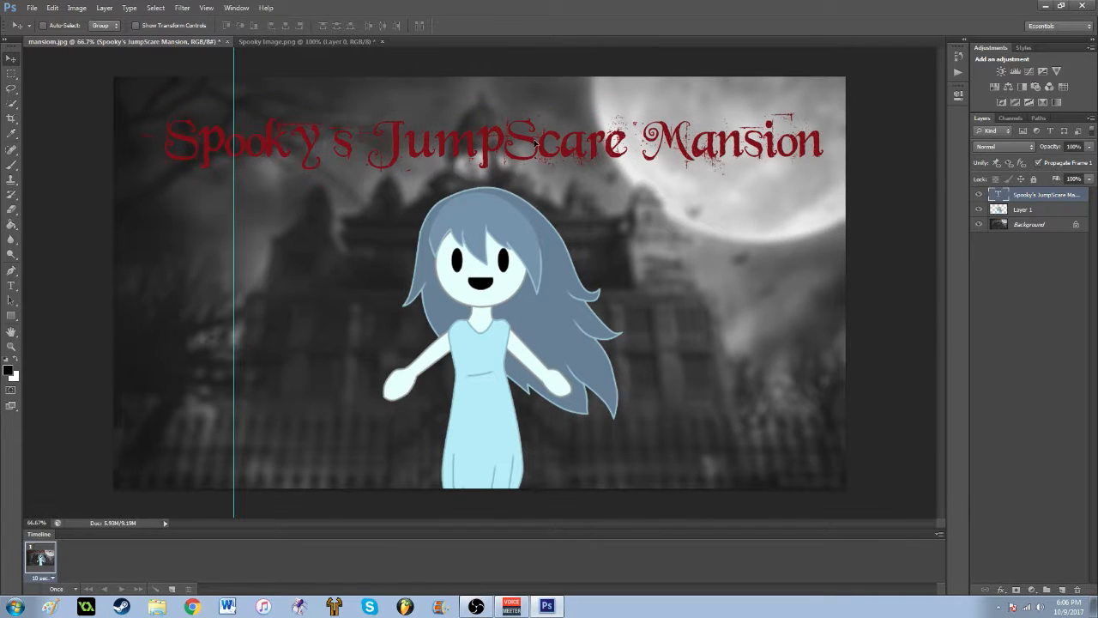
- Set the font size of the whole title to 175 pt
{"action": "double_click", "coordinate": [1047, 195]}
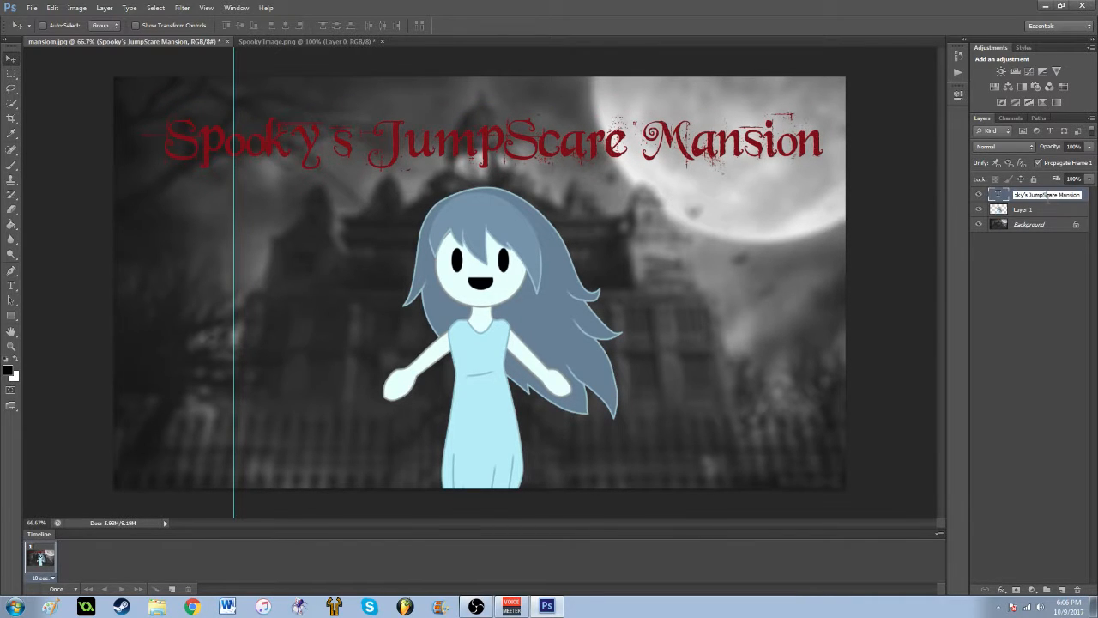
{"action": "double_click", "coordinate": [998, 196]}
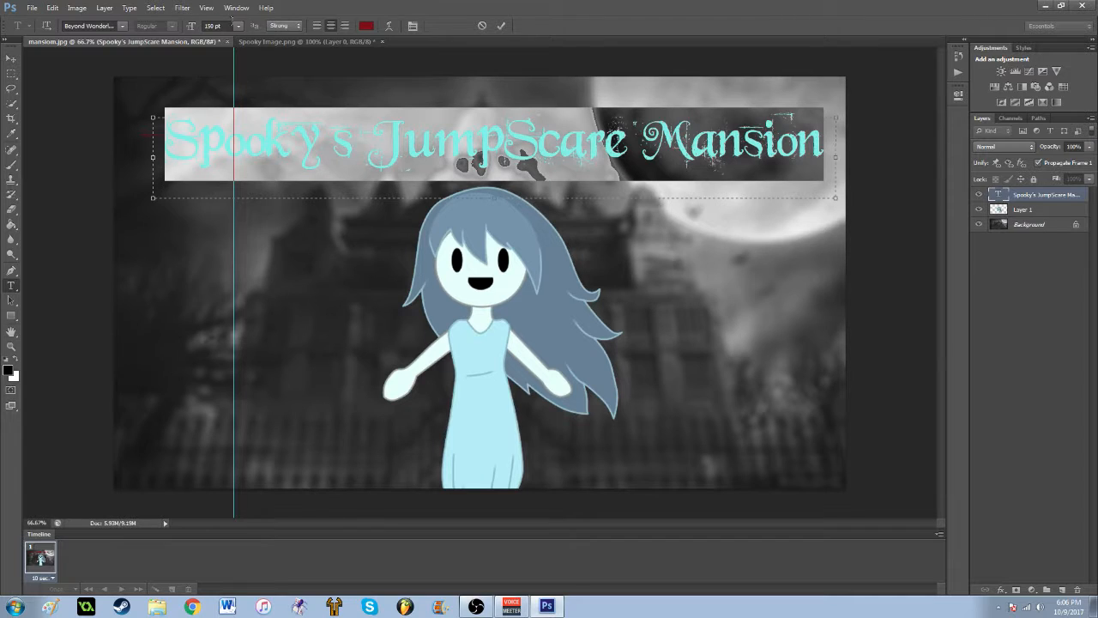
{"action": "left_click", "coordinate": [237, 26]}
{"action": "left_click", "coordinate": [211, 26]}
{"action": "type", "text": "1"}
{"action": "key", "text": "Return"}
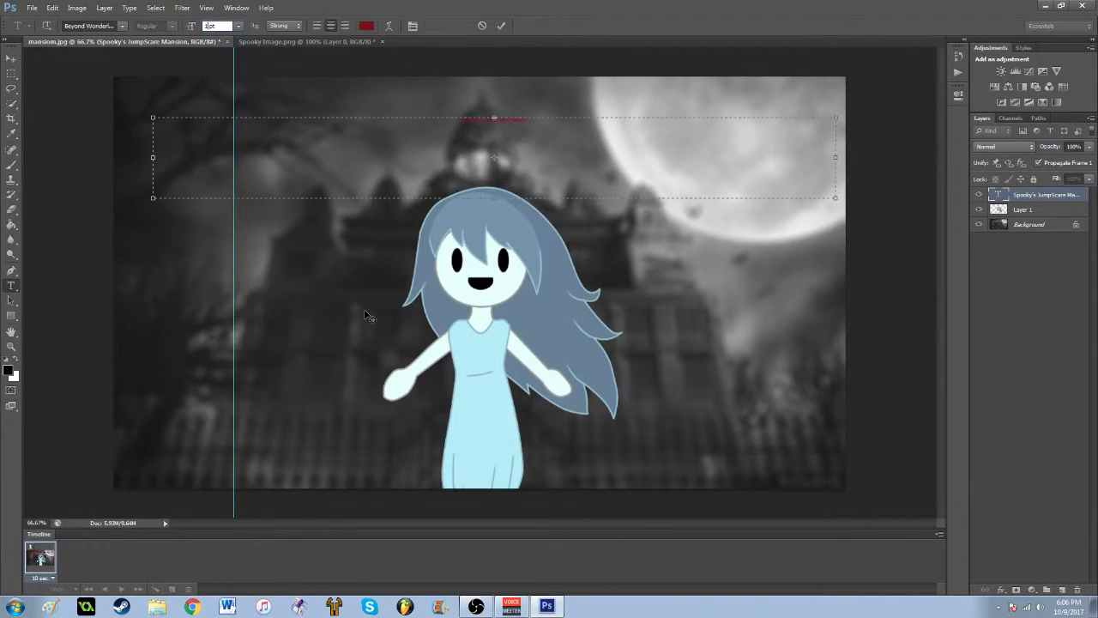
{"action": "type", "text": "175"}
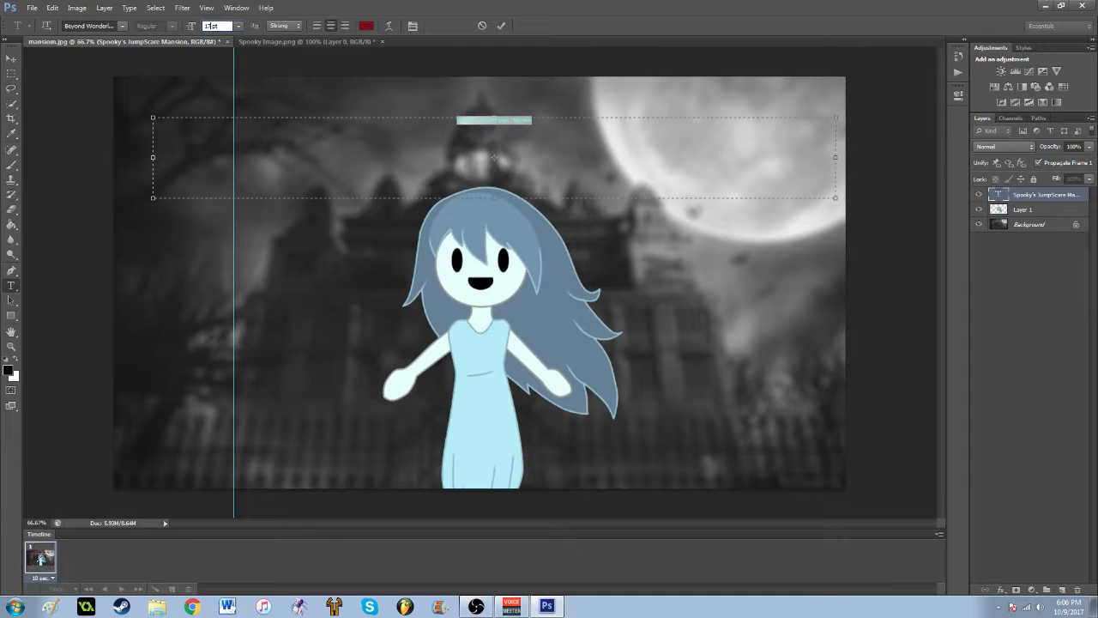
{"action": "key", "text": "Return"}
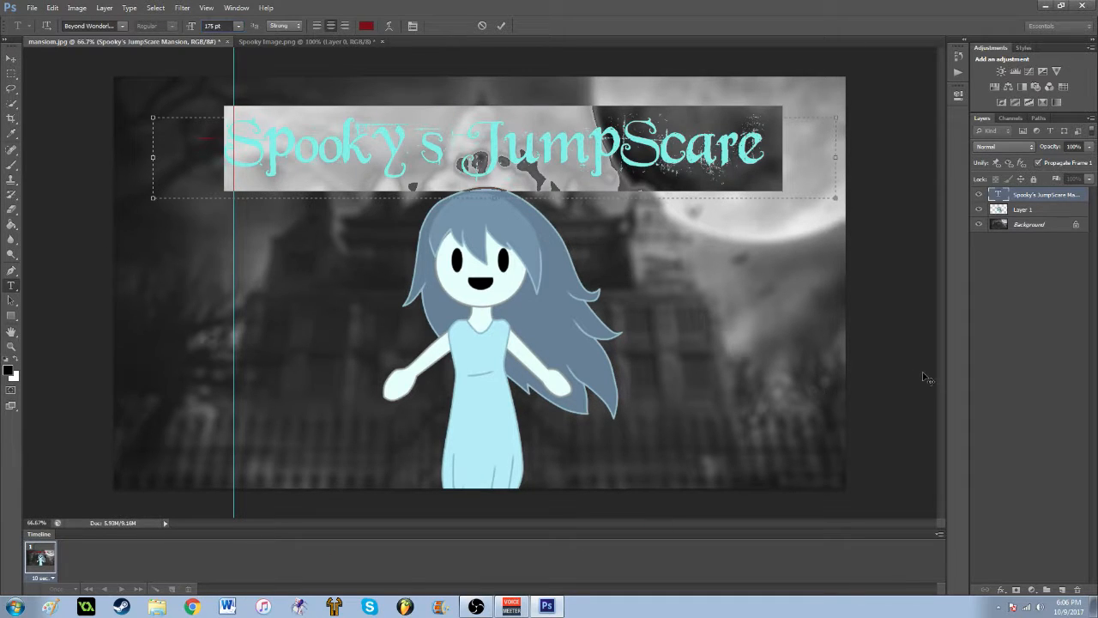
{"action": "left_click", "coordinate": [1010, 361]}
{"action": "key", "text": "v"}
{"action": "left_click", "coordinate": [652, 149]}
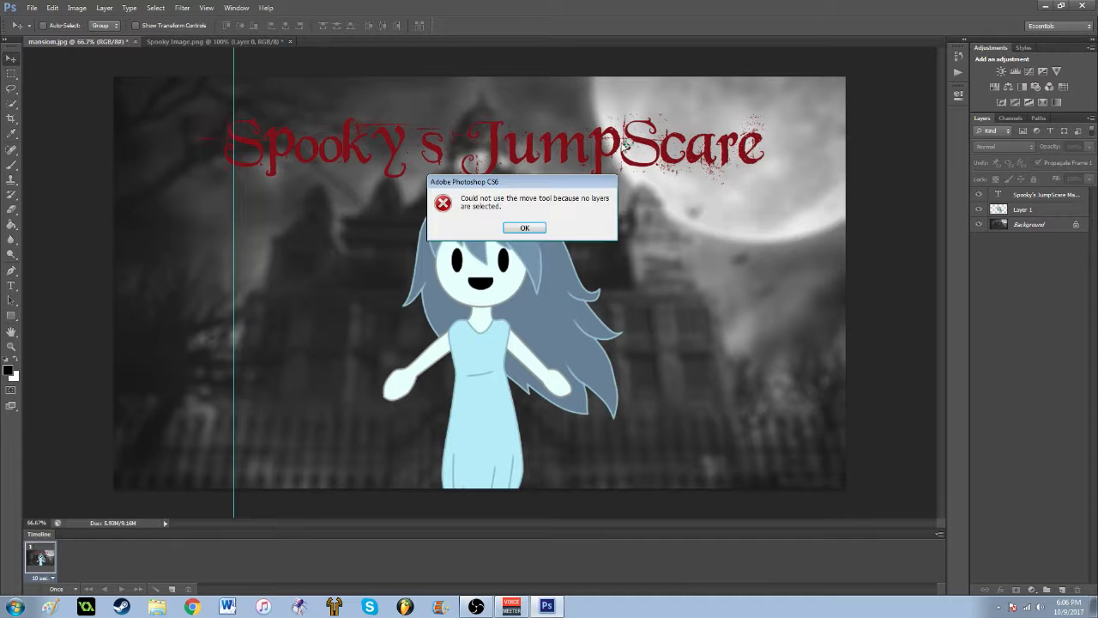
{"action": "left_click", "coordinate": [514, 230]}
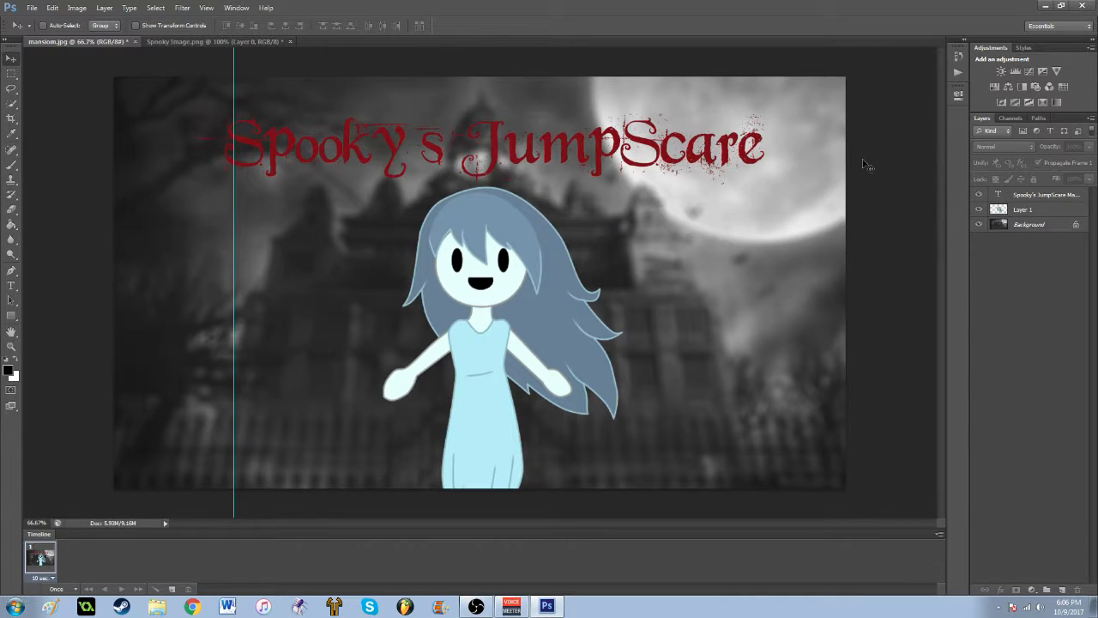
- Widen the title's text box beyond the canvas so the wording fits on one line, and recenter it across the image
{"action": "double_click", "coordinate": [1030, 195]}
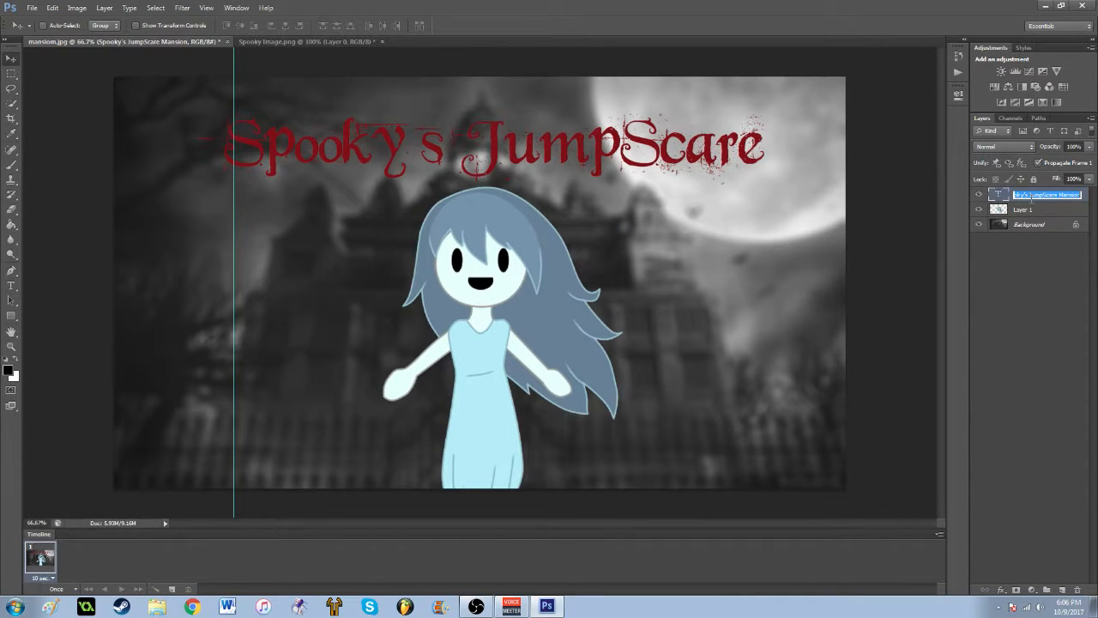
{"action": "double_click", "coordinate": [998, 194]}
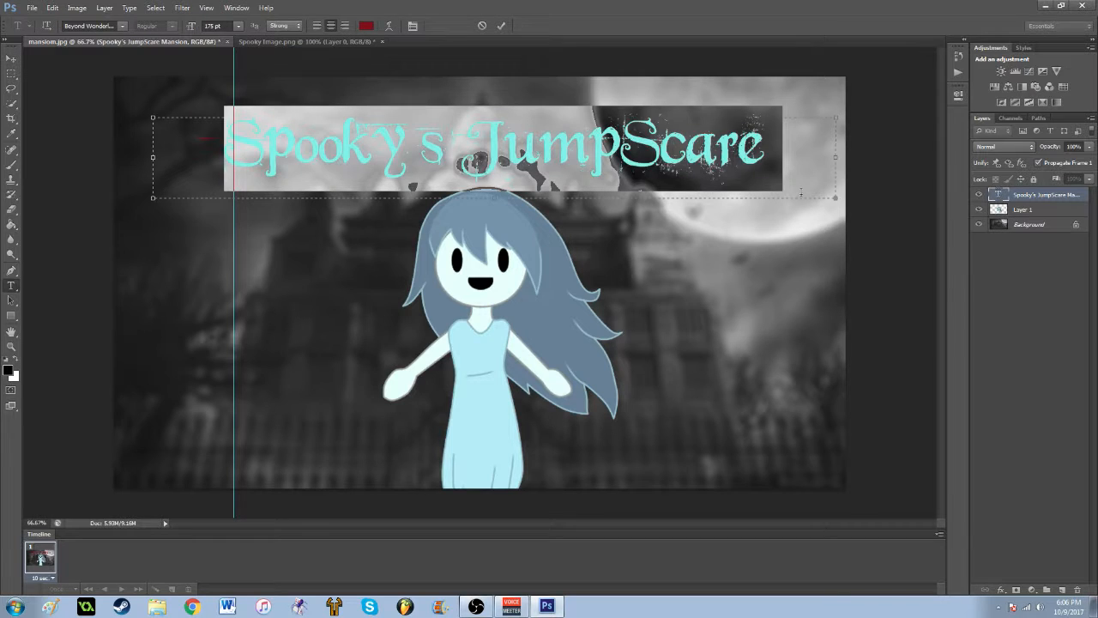
{"action": "left_click", "coordinate": [836, 157]}
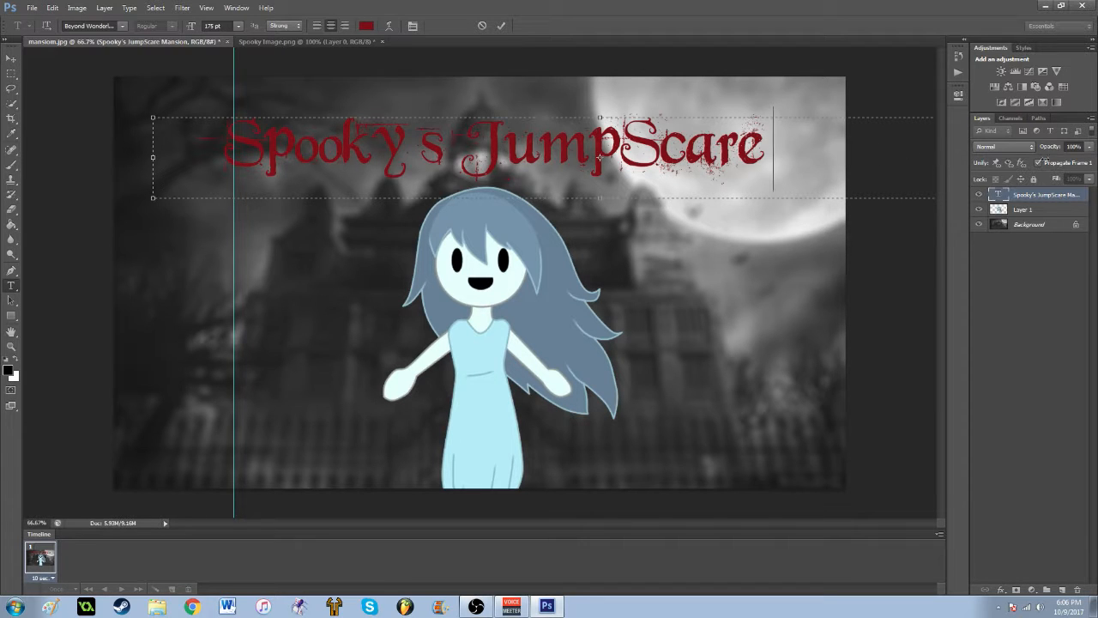
{"action": "key", "text": "Delete"}
{"action": "left_click", "coordinate": [11, 58]}
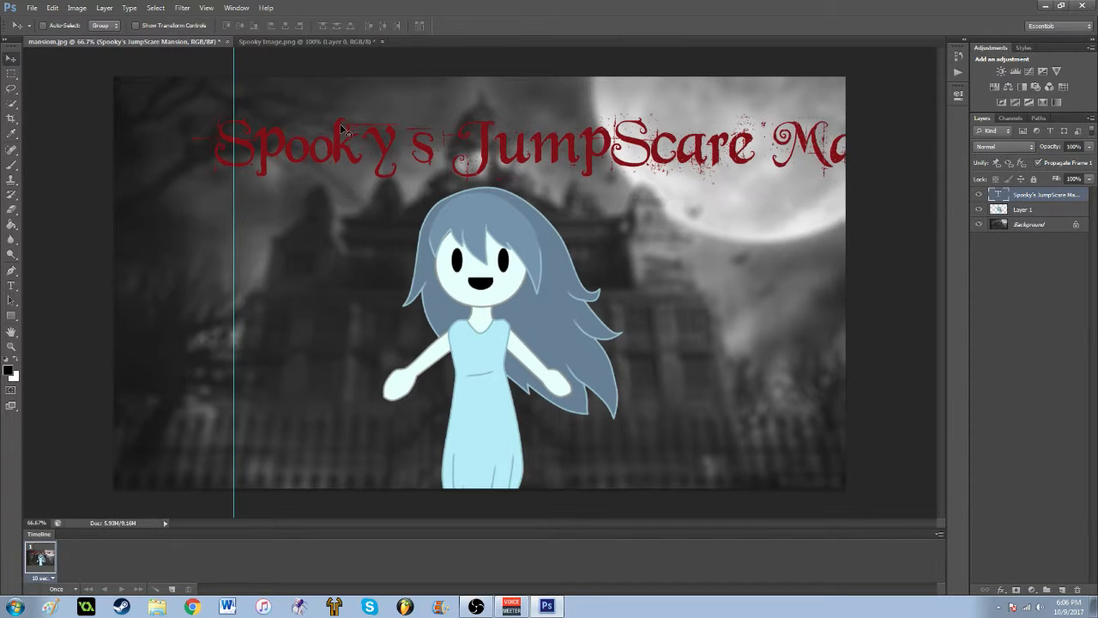
{"action": "left_click_drag", "start_coordinate": [290, 139], "coordinate": [209, 137]}
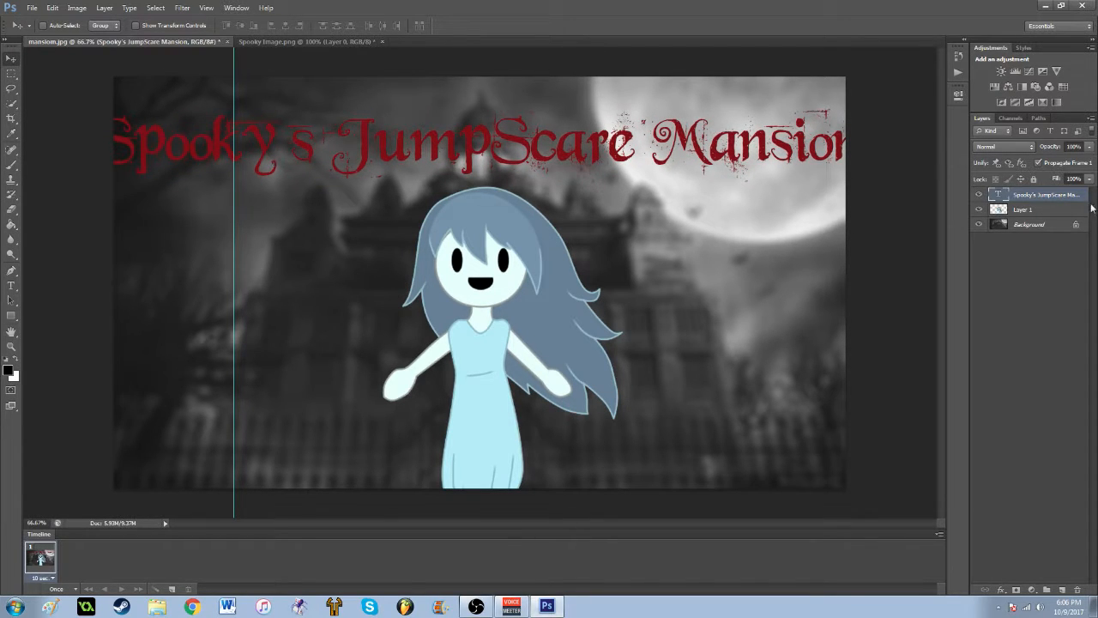
- Set the title's font size to 165 pt so the full wording fits within the image width
{"action": "right_click", "coordinate": [1056, 196]}
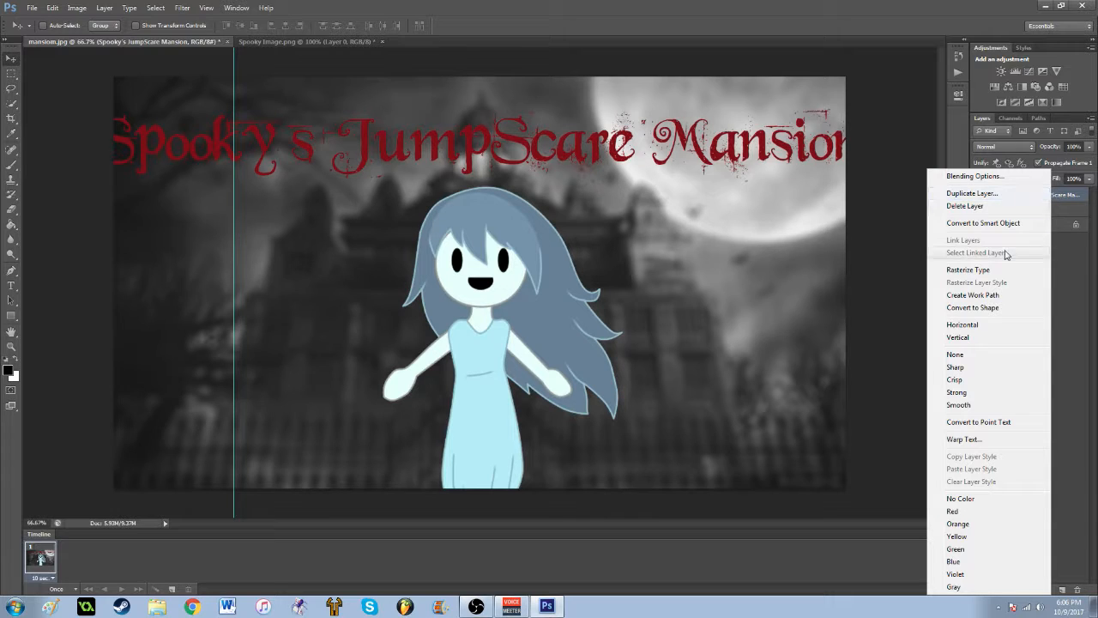
{"action": "left_click", "coordinate": [1088, 288]}
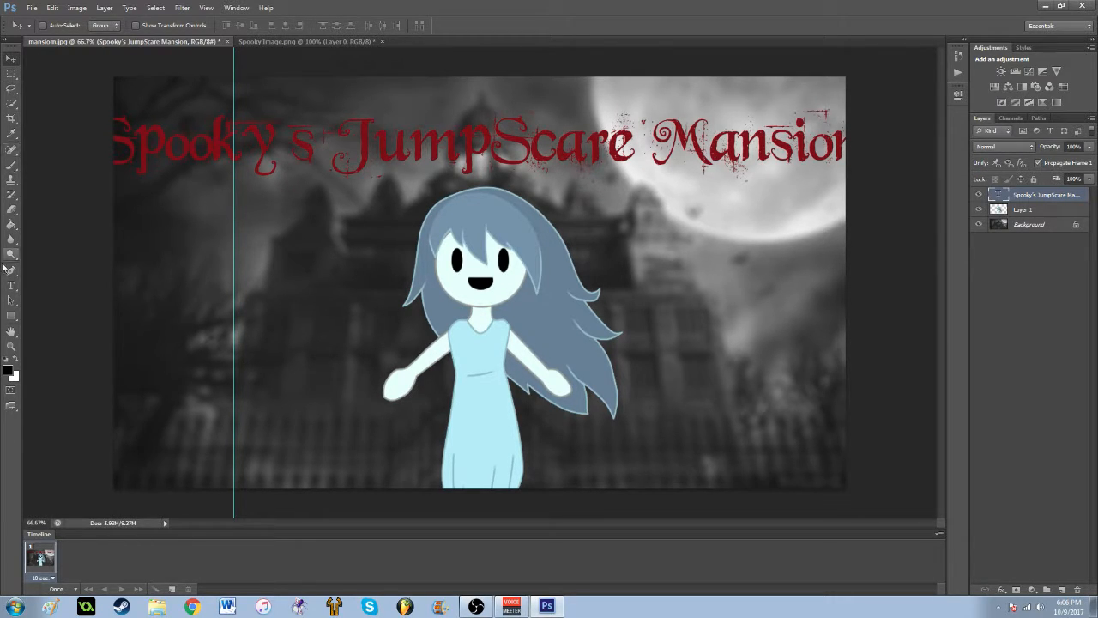
{"action": "double_click", "coordinate": [1061, 196]}
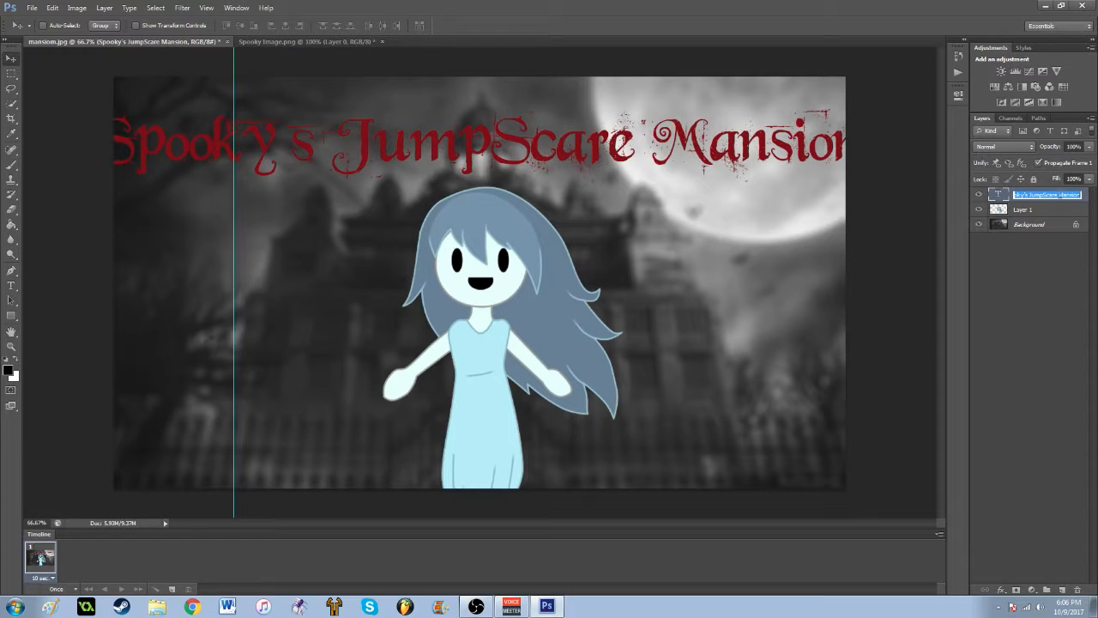
{"action": "double_click", "coordinate": [997, 194]}
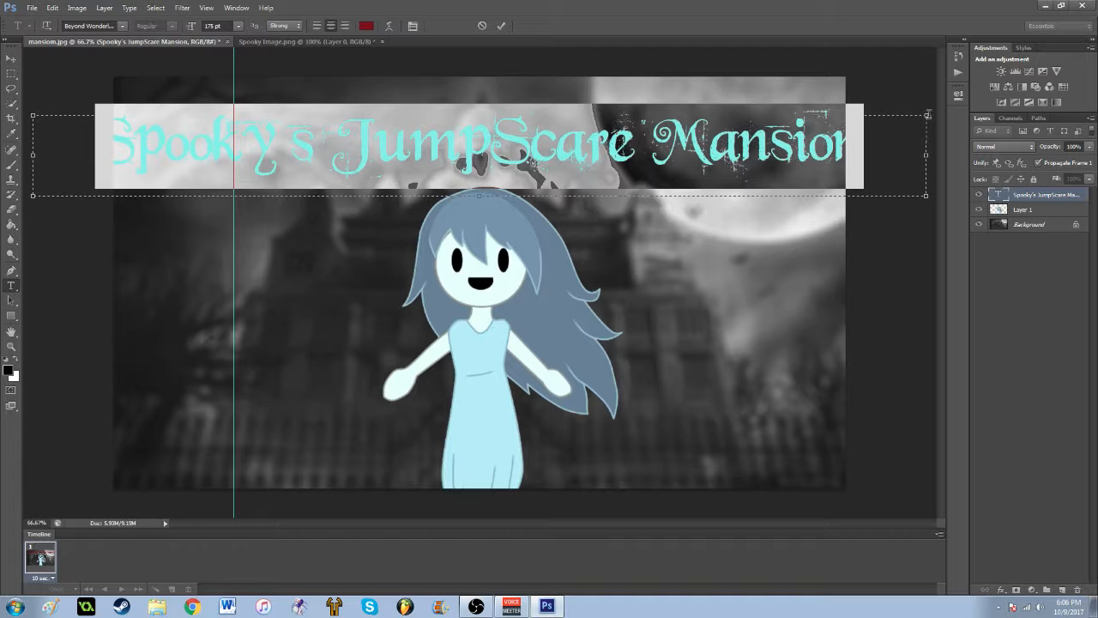
{"action": "left_click", "coordinate": [209, 24]}
{"action": "key", "text": "BackSpace"}
{"action": "type", "text": "6"}
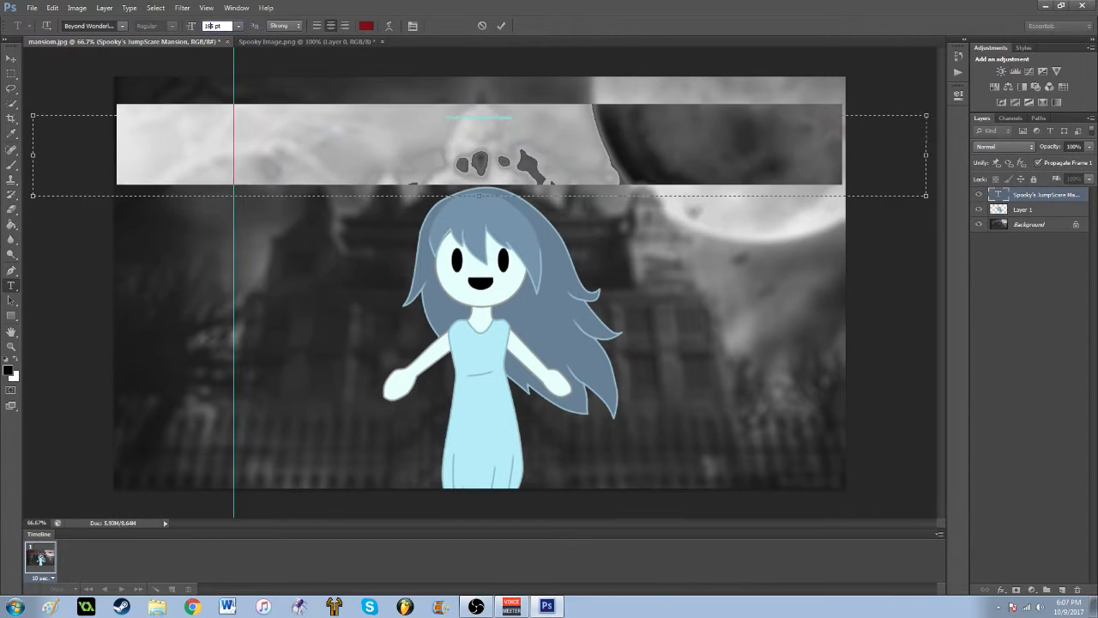
{"action": "key", "text": "Return"}
{"action": "left_click", "coordinate": [11, 58]}
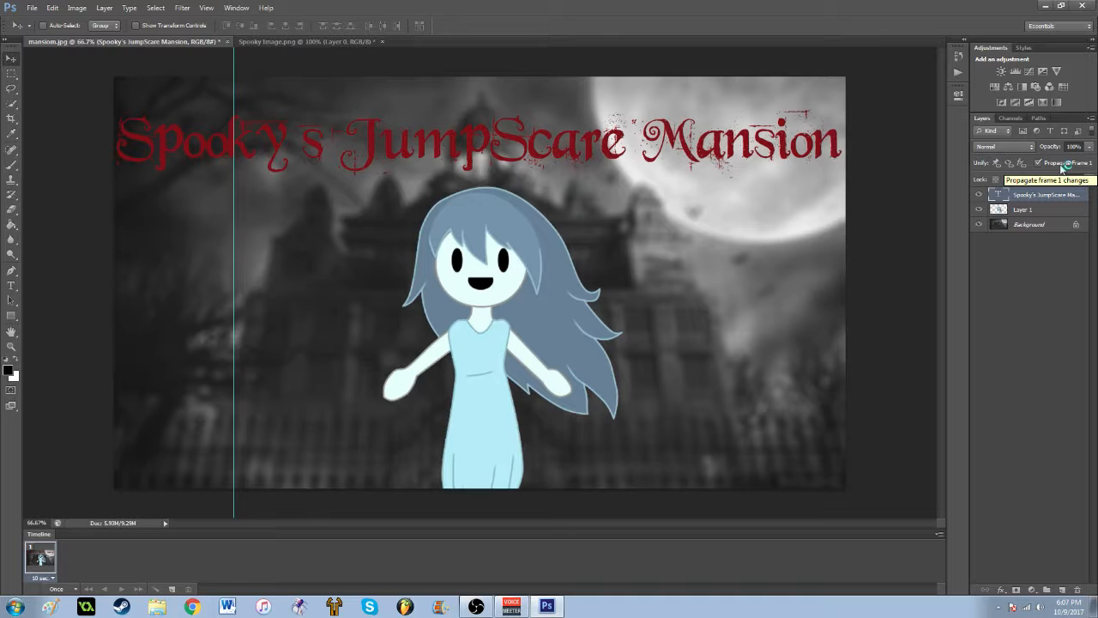
- Add an inner shadow and a 3 px black outside stroke with opacity reduced to about 14% to the title layer
{"action": "right_click", "coordinate": [1036, 197]}
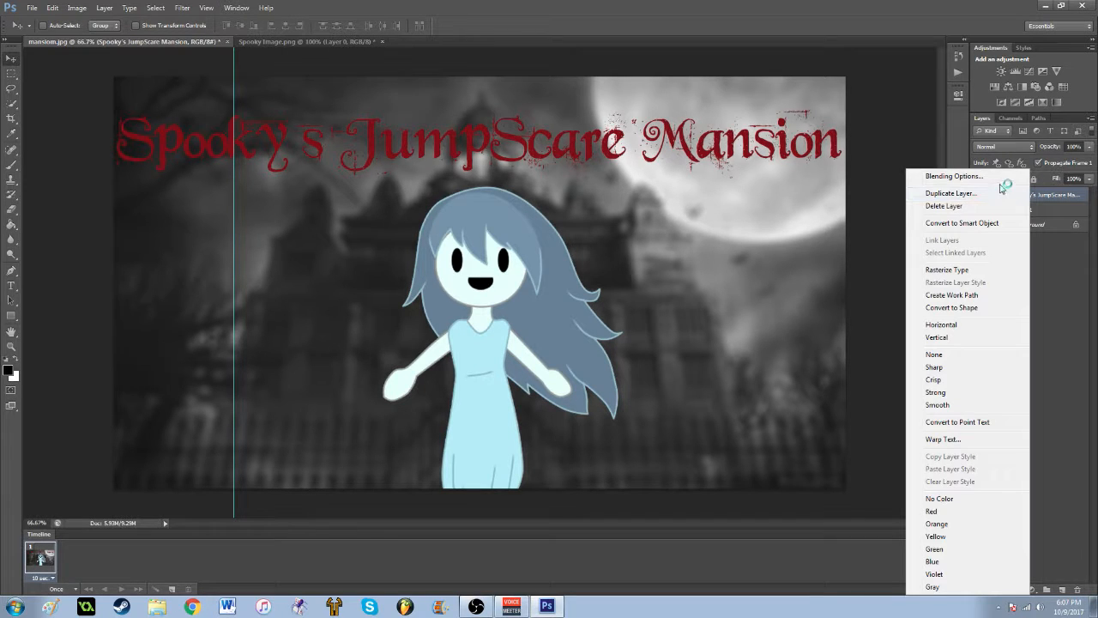
{"action": "left_click", "coordinate": [956, 176]}
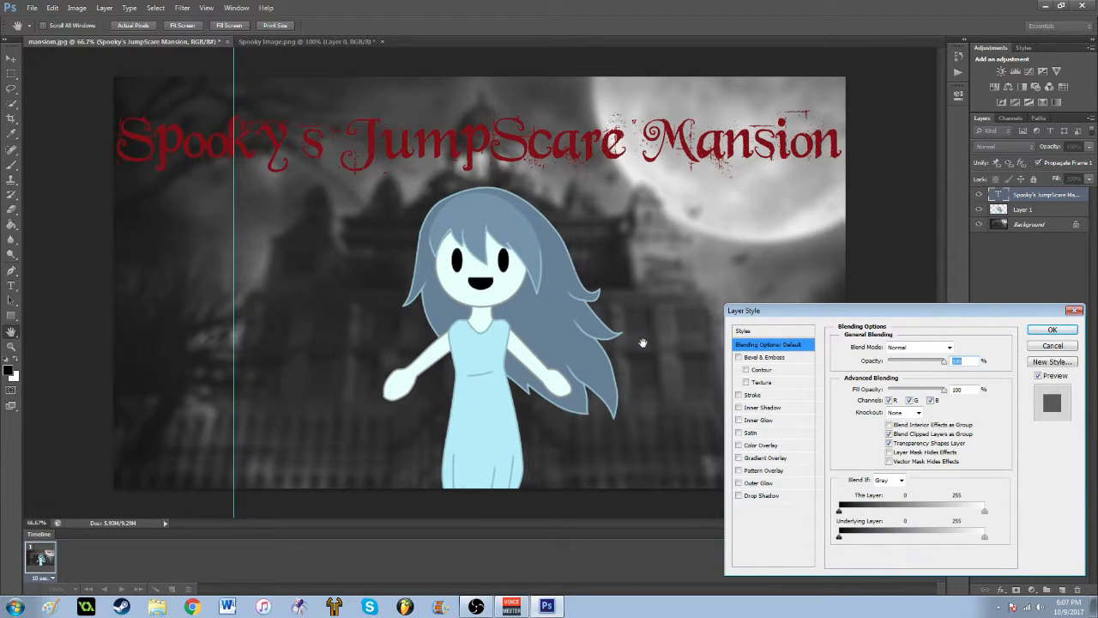
{"action": "left_click", "coordinate": [771, 408]}
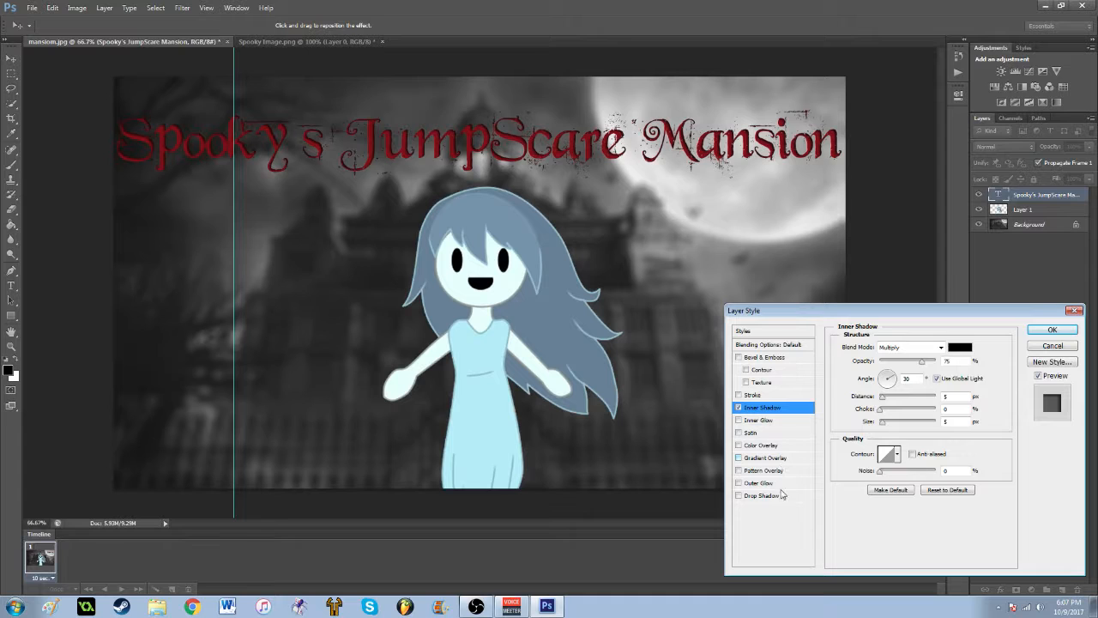
{"action": "left_click", "coordinate": [759, 395]}
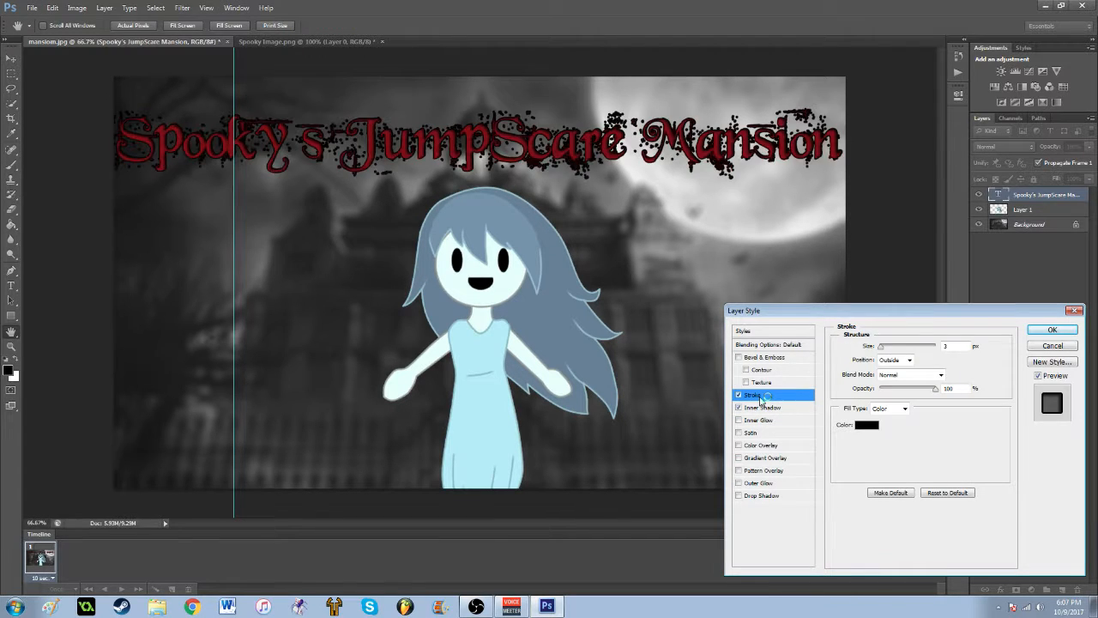
{"action": "mouse_move", "coordinate": [937, 388]}
{"action": "left_mouse_down"}
{"action": "mouse_move", "coordinate": [881, 393]}
{"action": "mouse_move", "coordinate": [890, 393]}
{"action": "left_mouse_up"}
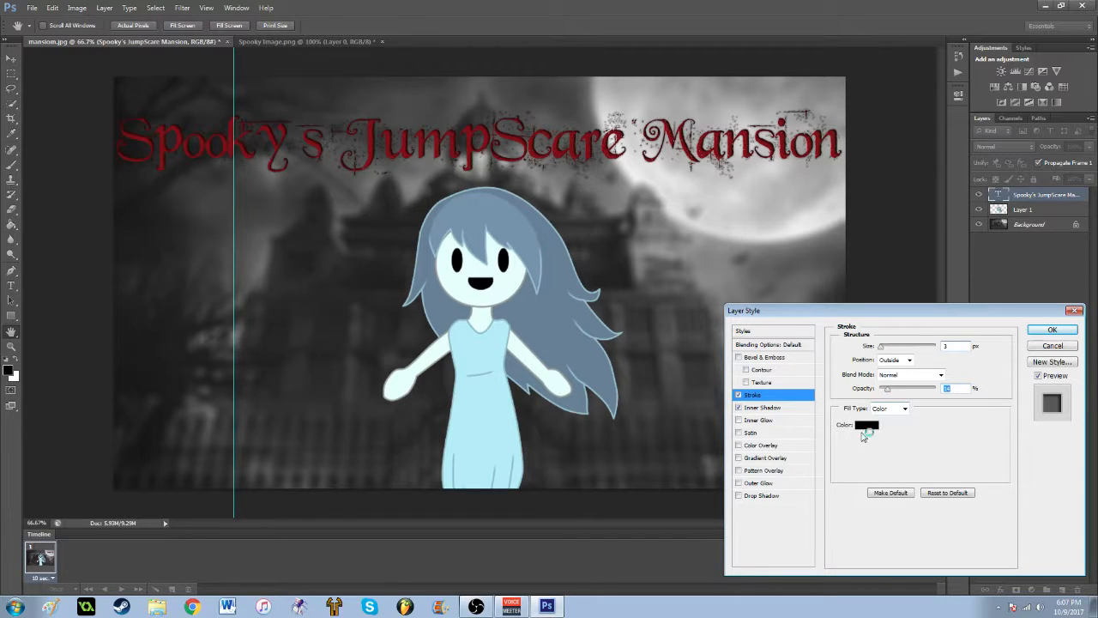
- Add a black drop shadow with a slightly increased distance to the title and apply the layer style
{"action": "left_click", "coordinate": [773, 497]}
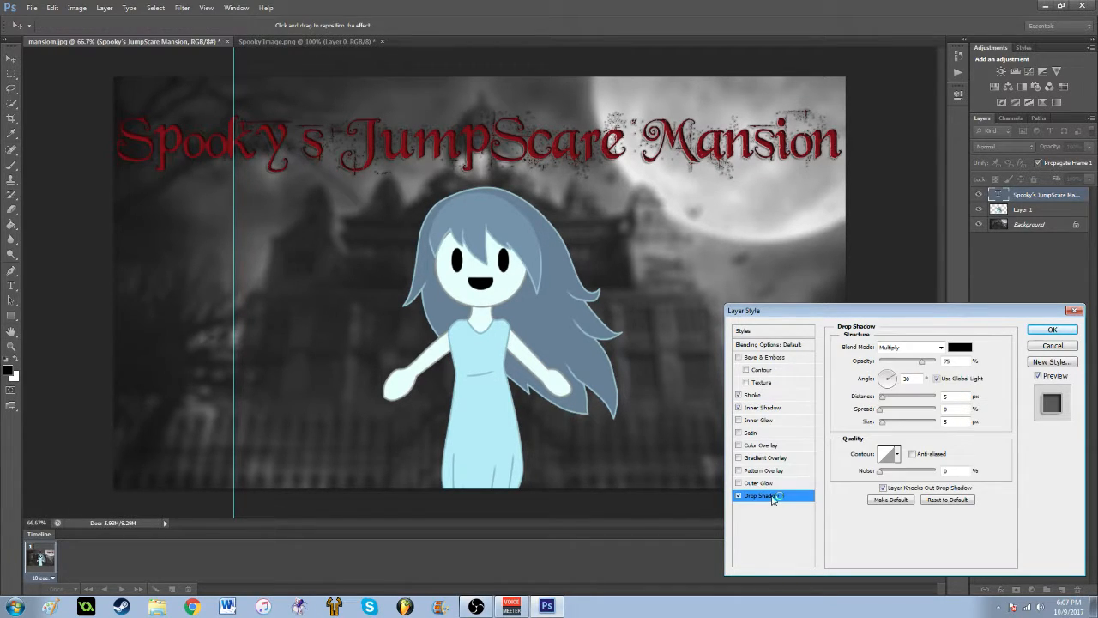
{"action": "left_click_drag", "start_coordinate": [883, 400], "coordinate": [891, 406]}
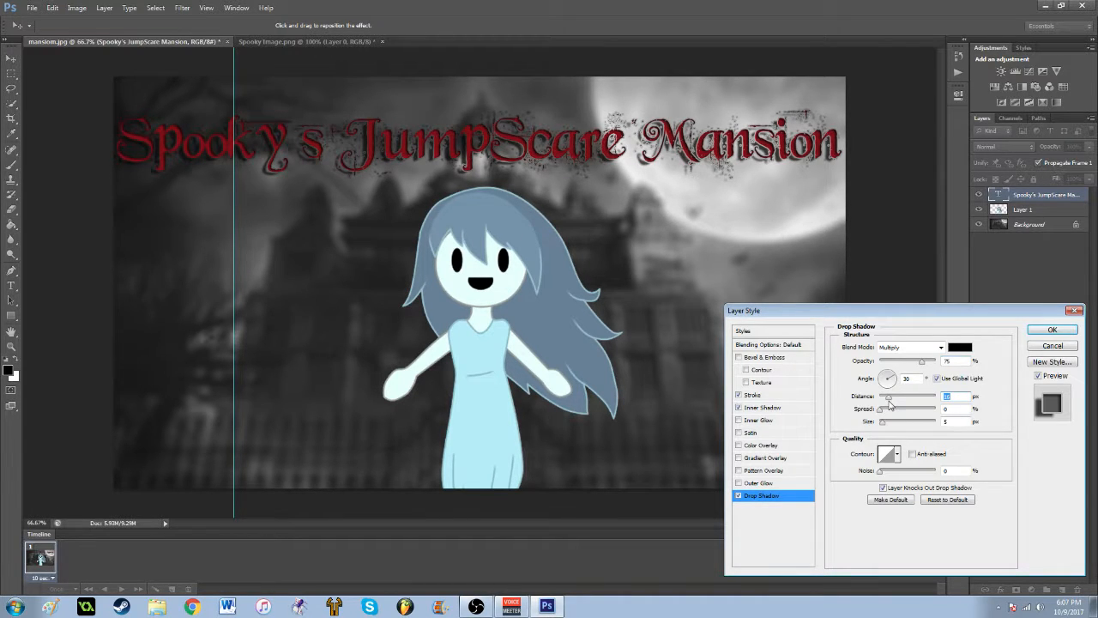
{"action": "left_click", "coordinate": [1052, 329]}
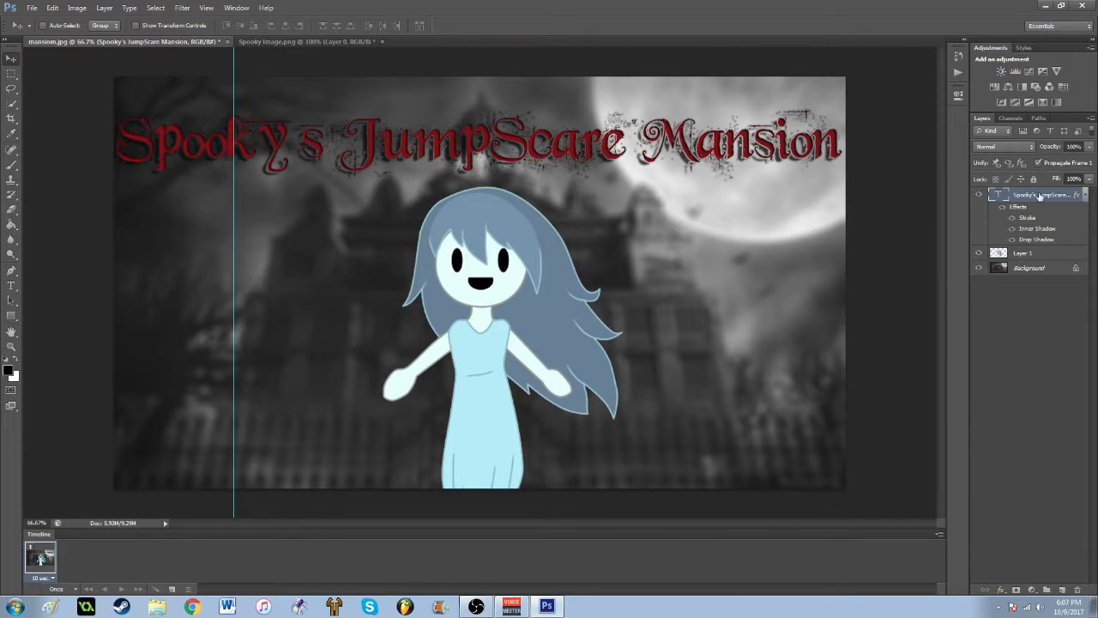
- Try brighter and darker reds for the title text, and recolor it to the muted dark red #893030
{"action": "double_click", "coordinate": [1006, 195]}
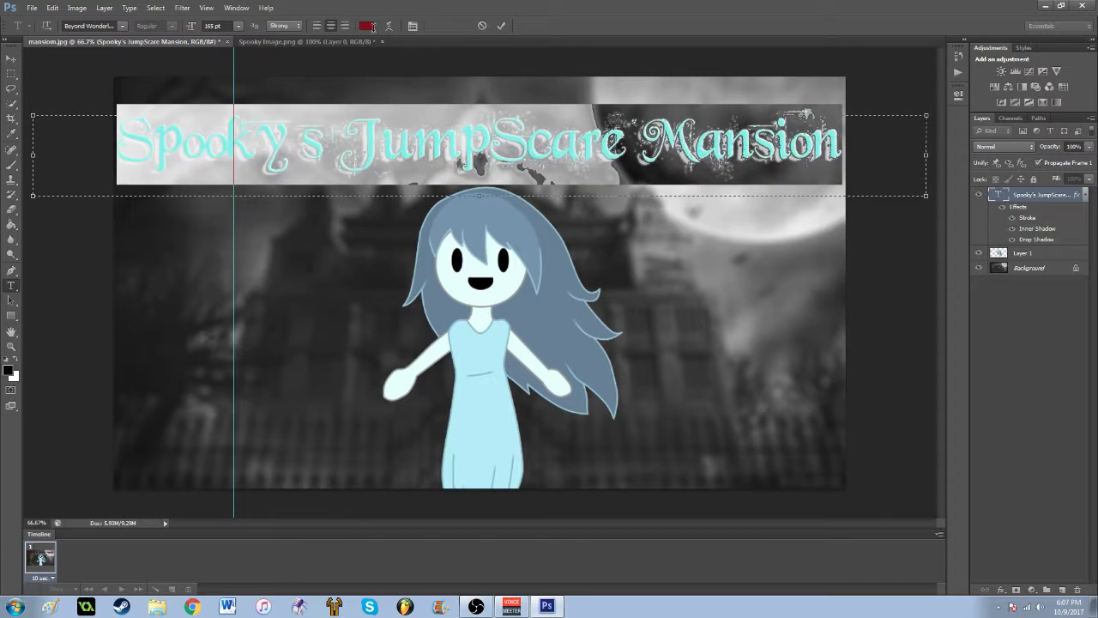
{"action": "left_click", "coordinate": [368, 25]}
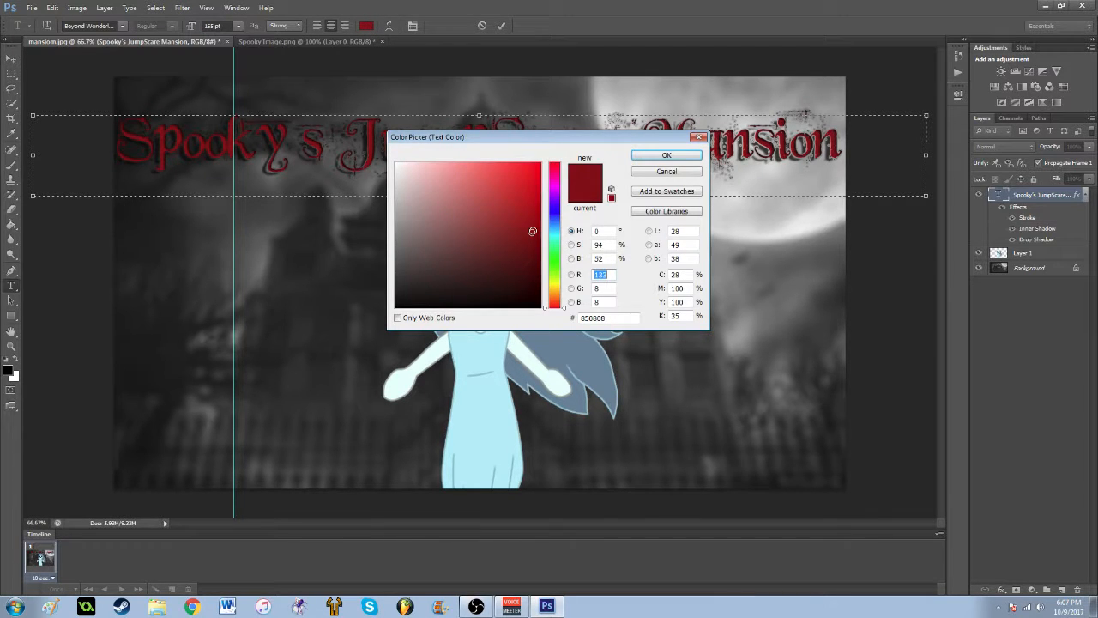
{"action": "left_click", "coordinate": [496, 191]}
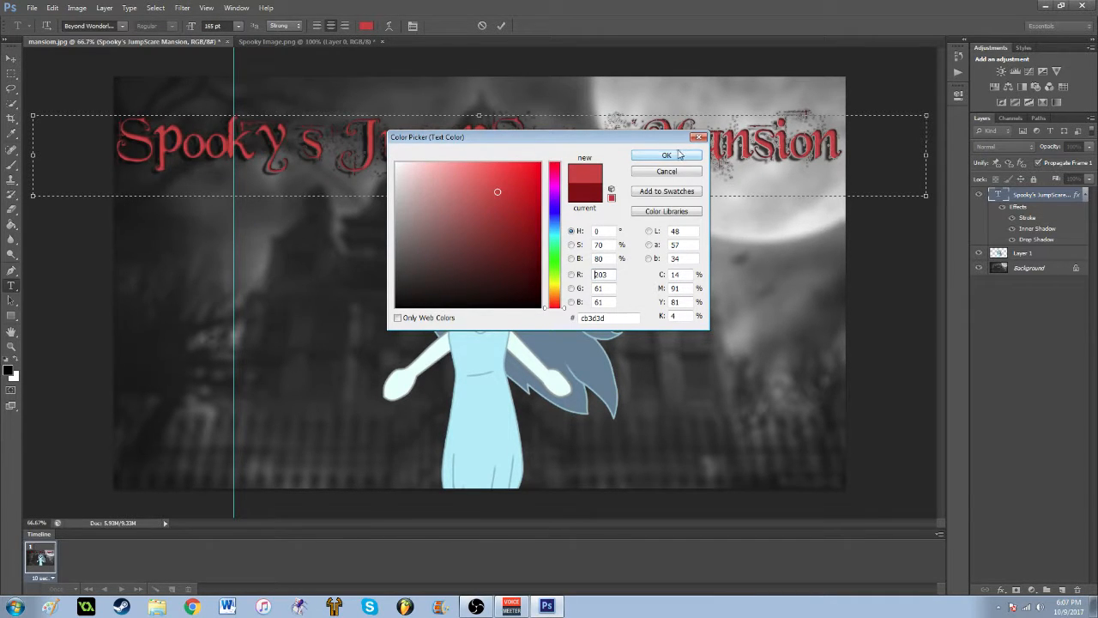
{"action": "left_click", "coordinate": [531, 167]}
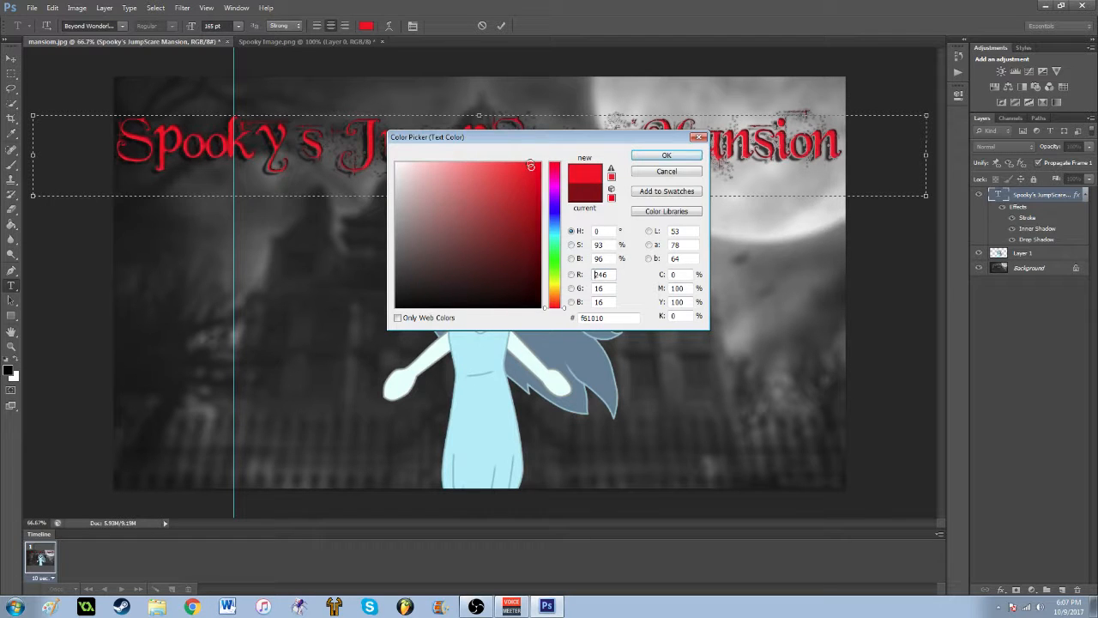
{"action": "left_click_drag", "start_coordinate": [533, 139], "coordinate": [337, 296]}
{"action": "left_click", "coordinate": [331, 403]}
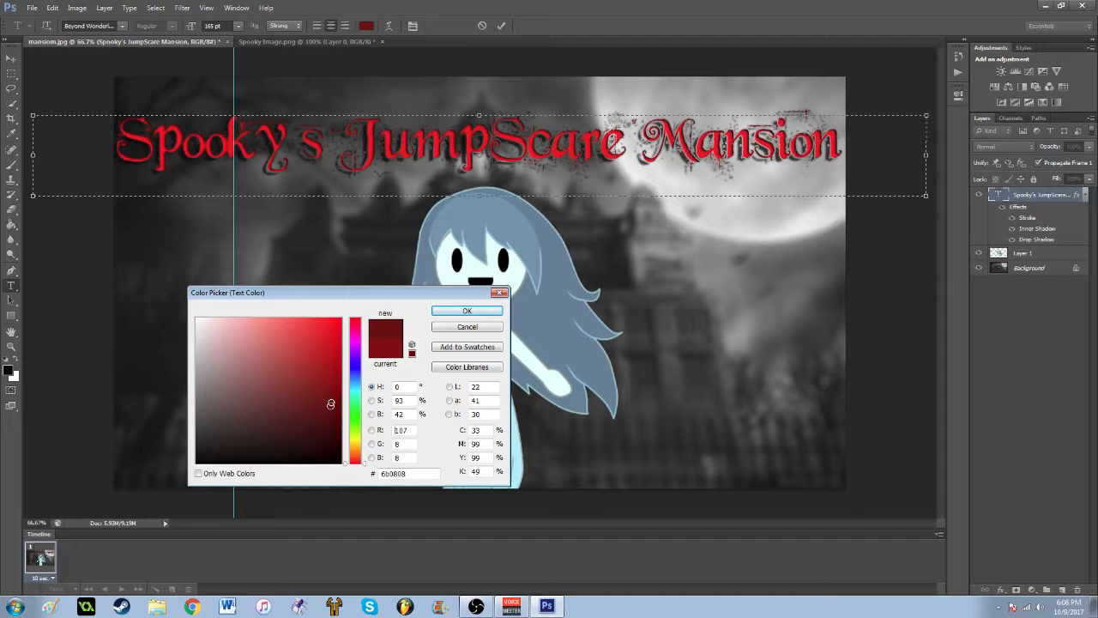
{"action": "left_click", "coordinate": [287, 402]}
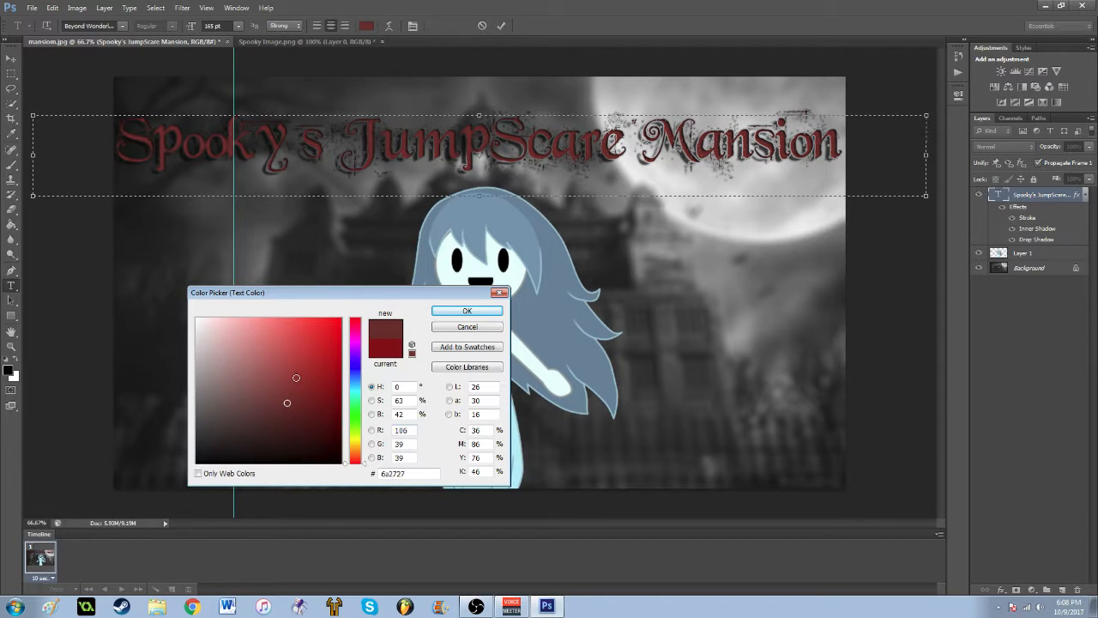
{"action": "left_click", "coordinate": [296, 378]}
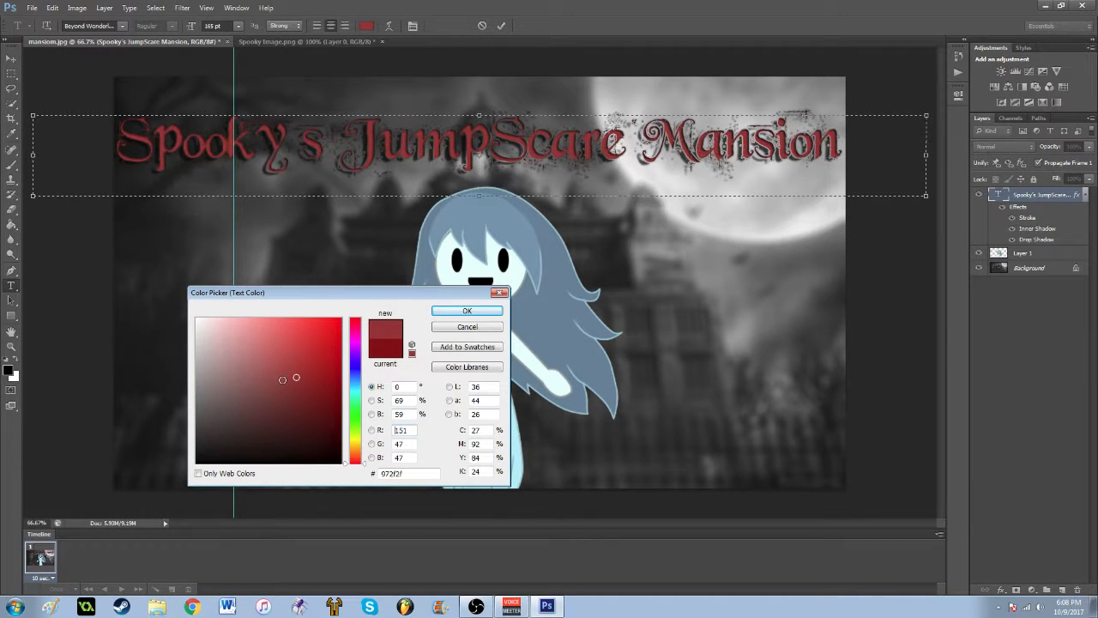
{"action": "left_click", "coordinate": [297, 396]}
{"action": "left_click", "coordinate": [290, 385]}
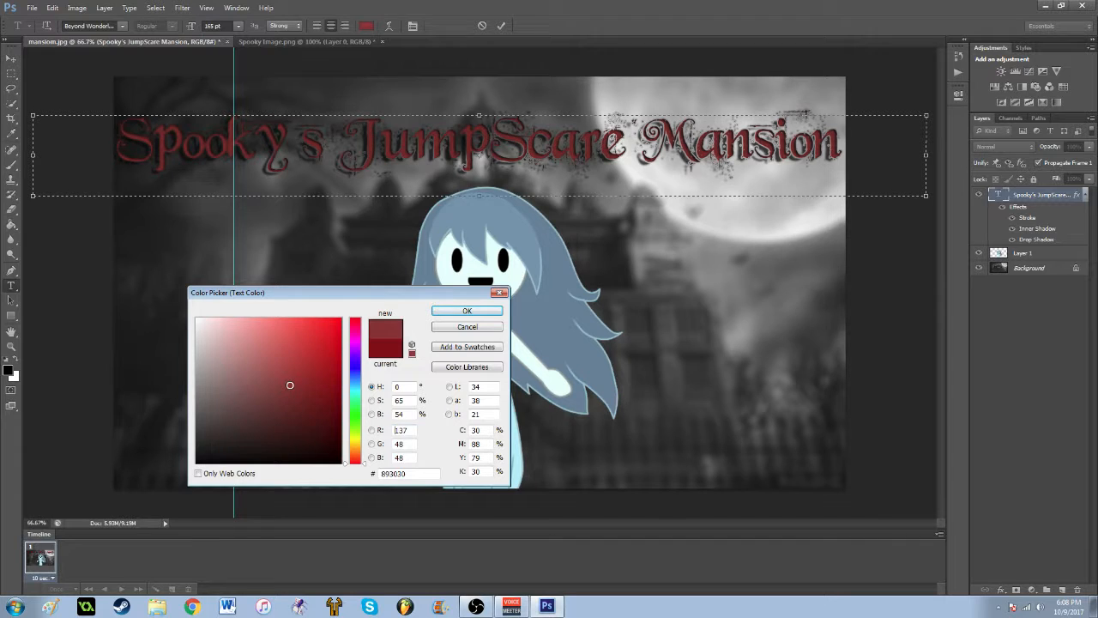
{"action": "left_click", "coordinate": [464, 311]}
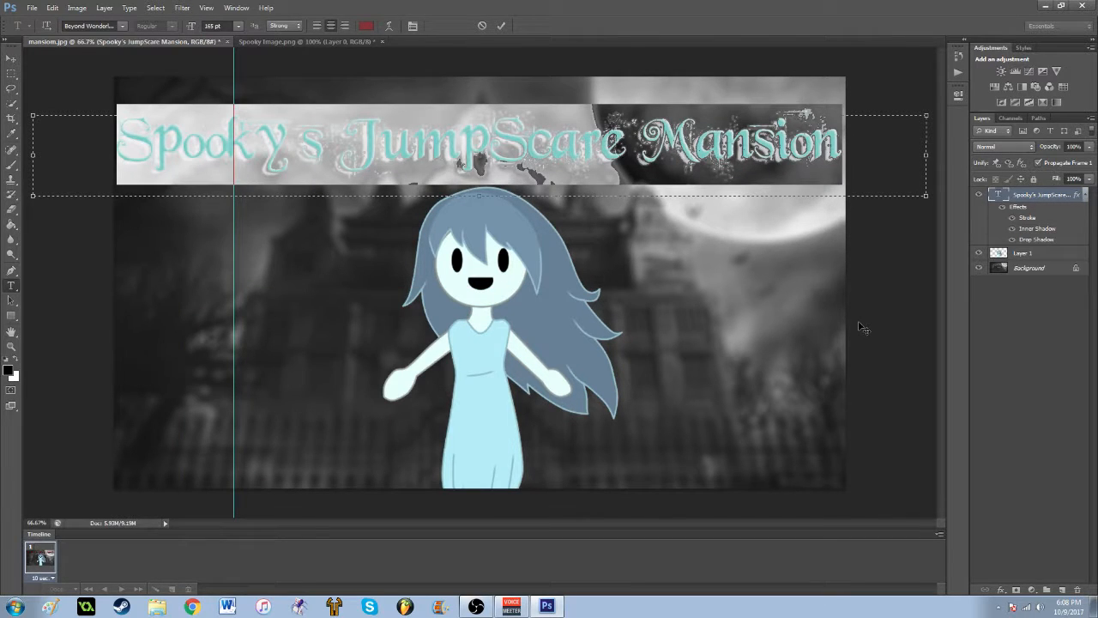
{"action": "left_click", "coordinate": [11, 58]}
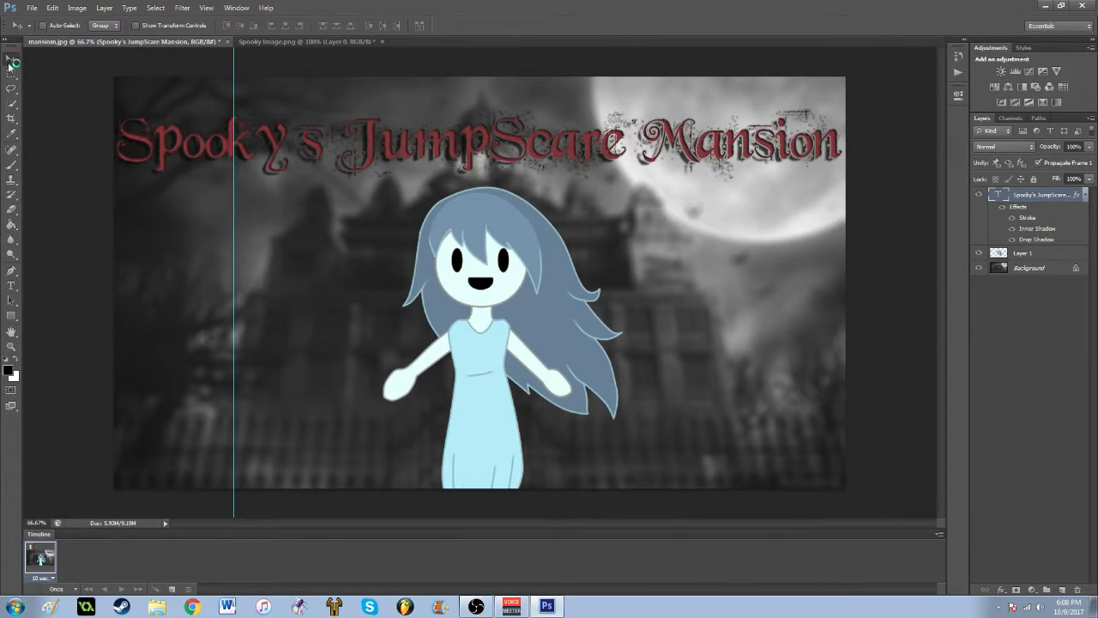